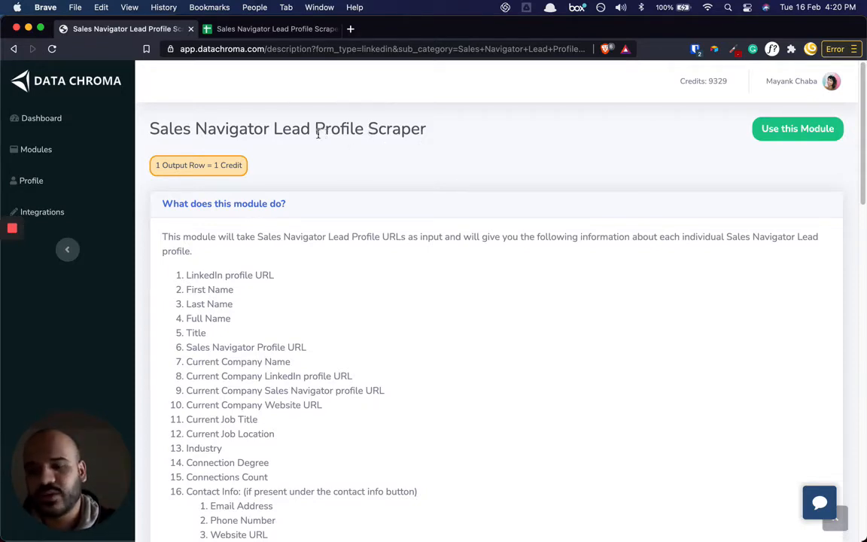
pyautogui.press('XF86MonBrightnessUp')
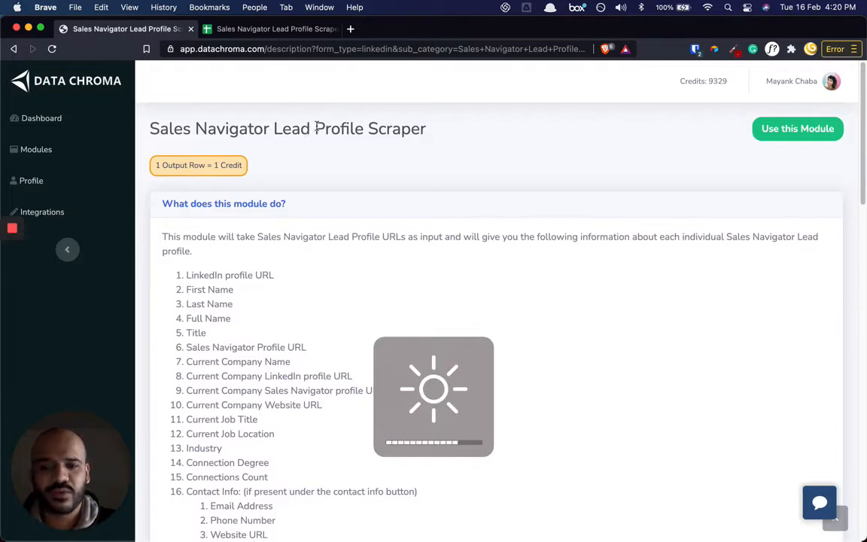
pyautogui.press('XF86MonBrightnessUp')
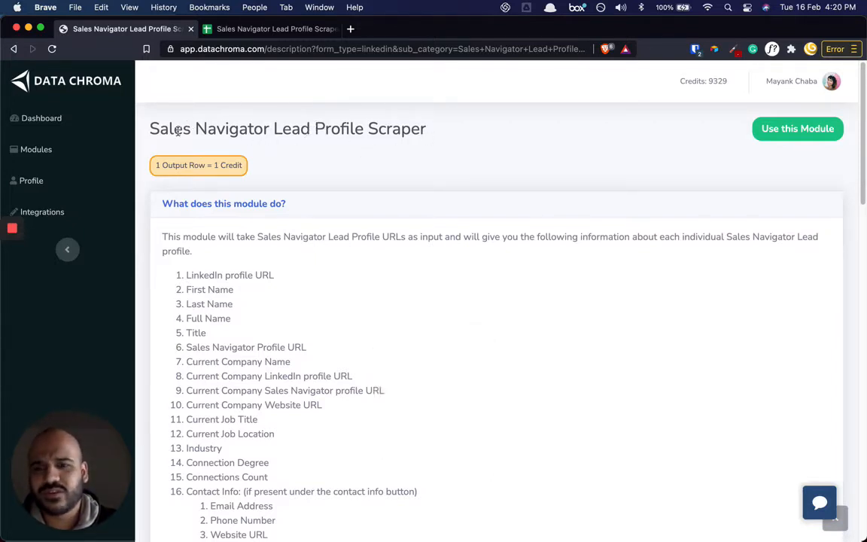
pyautogui.moveTo(274, 129); pyautogui.dragTo(393, 125)
pyautogui.click(428, 133)
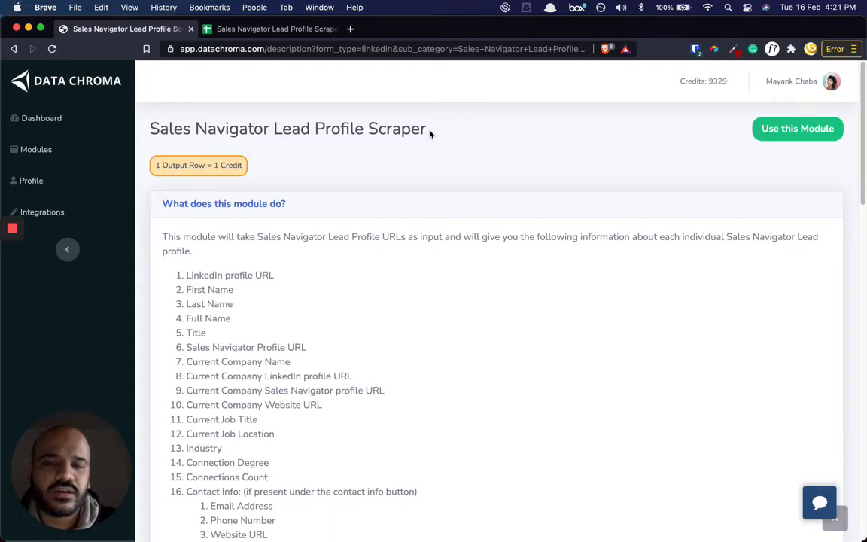
pyautogui.moveTo(429, 133); pyautogui.dragTo(282, 125)
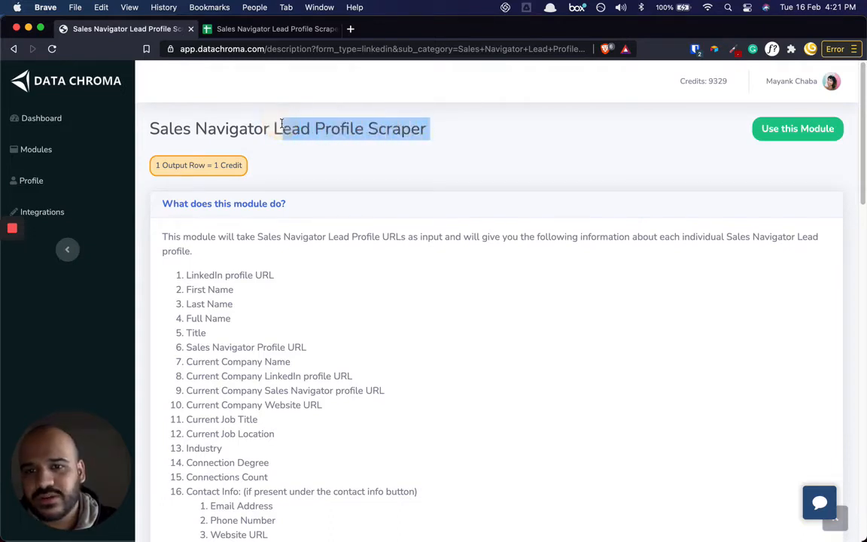
pyautogui.click(282, 126)
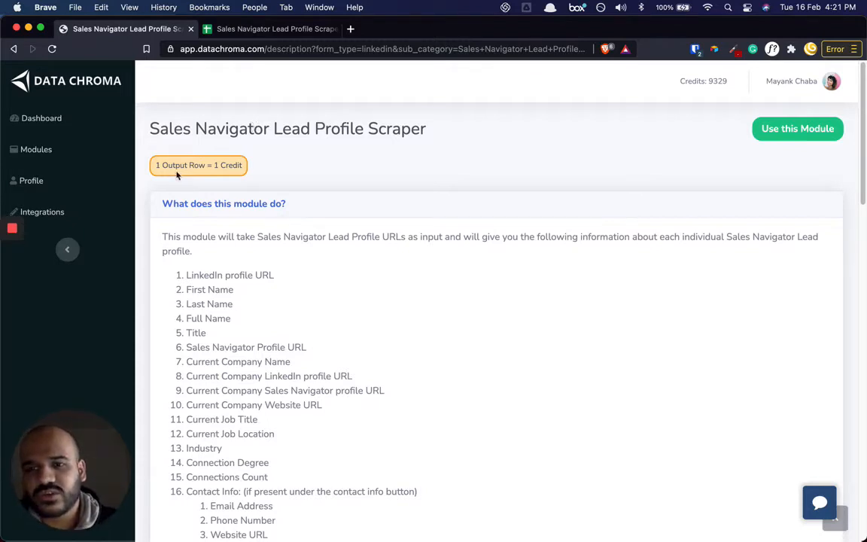
pyautogui.moveTo(152, 133); pyautogui.dragTo(158, 132)
pyautogui.click(238, 120)
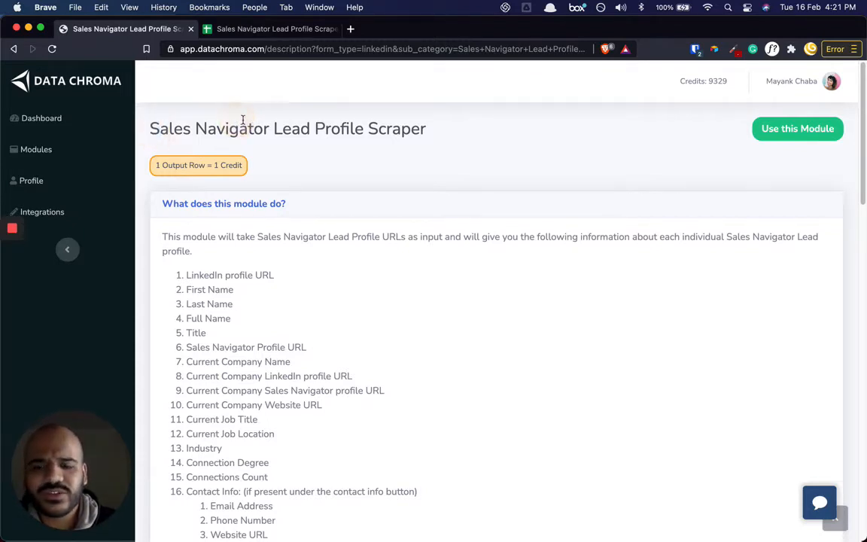
# - Read the Sales Navigator Lead Profile Scraper description and its listed profile, company and job output fields
pyautogui.scroll(-1, 305, 163)
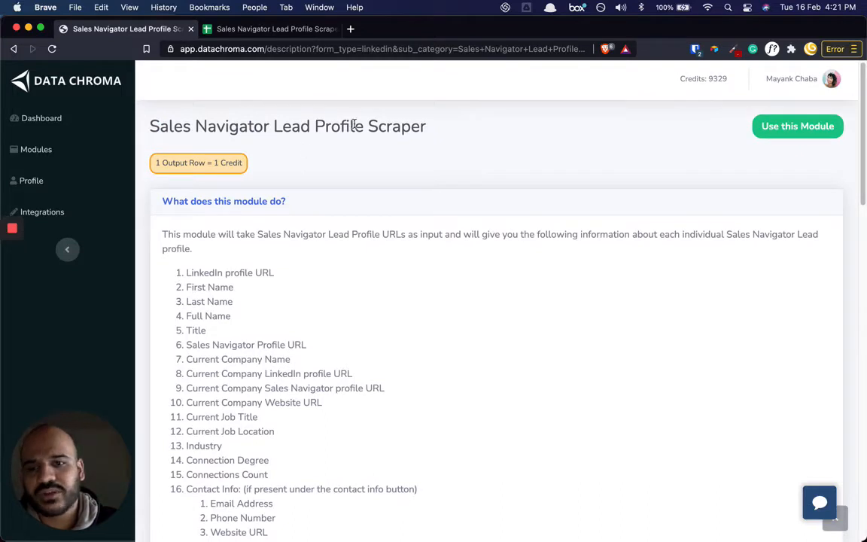
pyautogui.scroll(1, 362, 150)
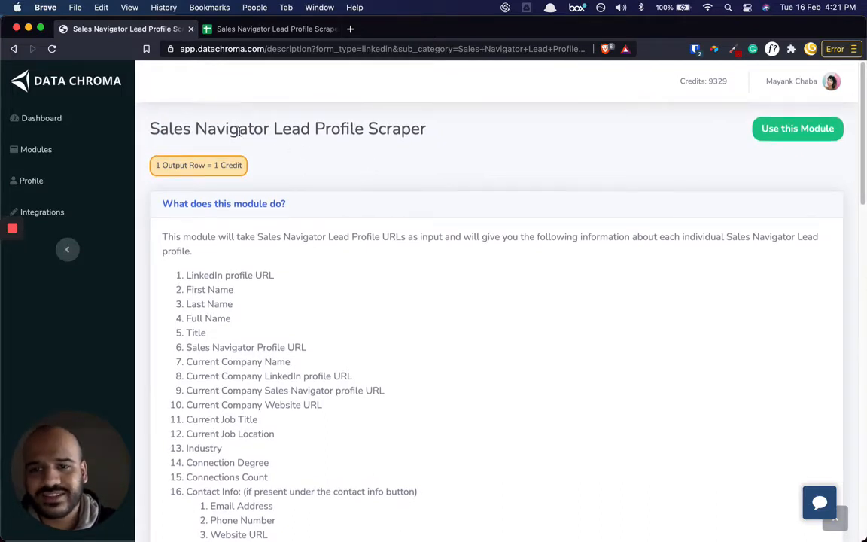
pyautogui.scroll(-2, 338, 152)
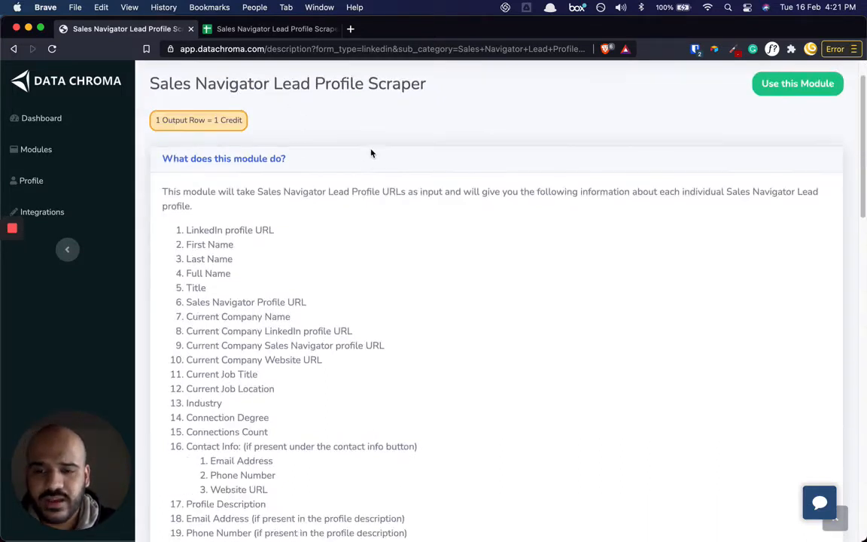
pyautogui.click(214, 222)
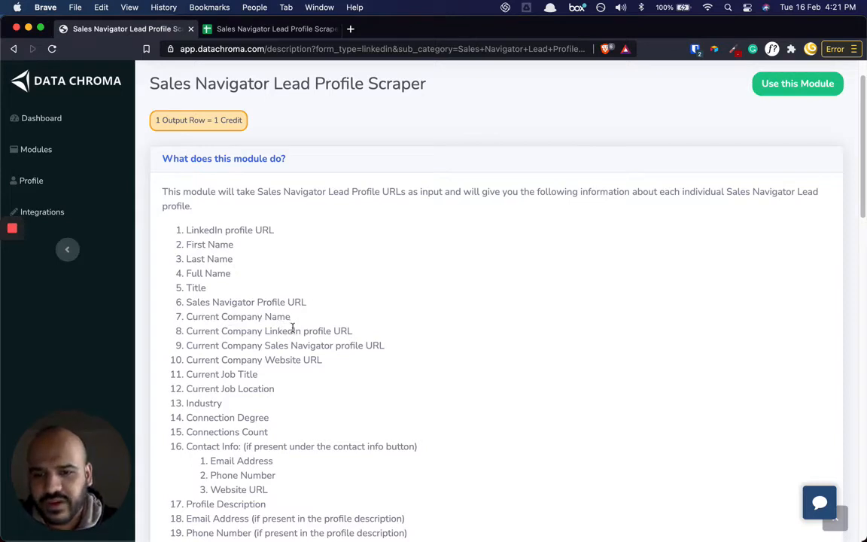
pyautogui.scroll(-1, 293, 327)
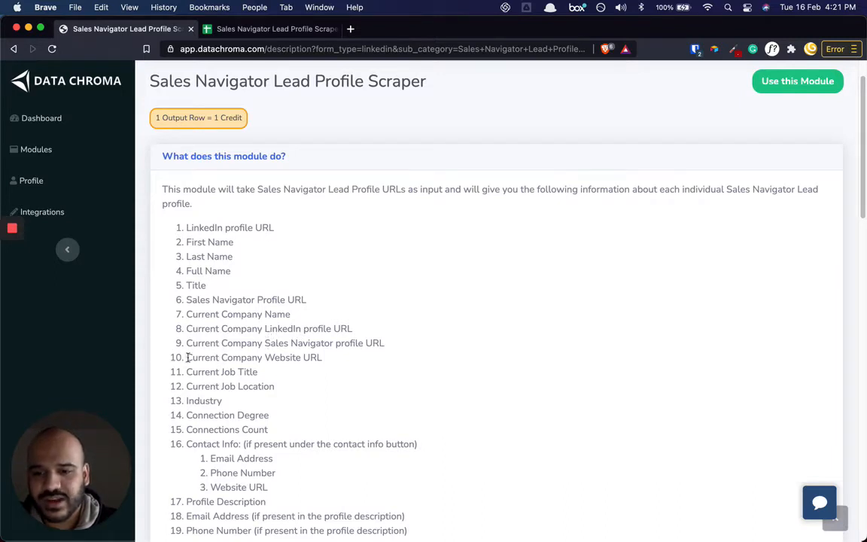
pyautogui.moveTo(166, 357); pyautogui.dragTo(327, 363)
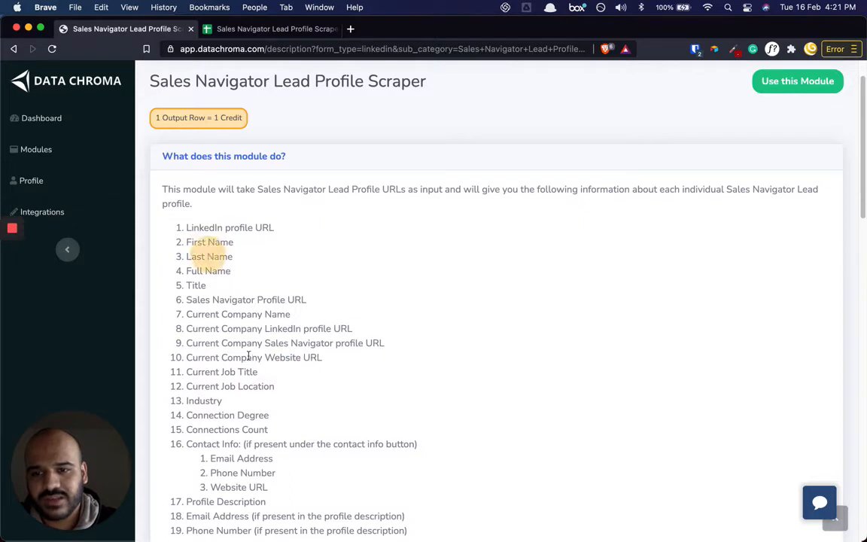
pyautogui.moveTo(222, 357); pyautogui.dragTo(308, 362)
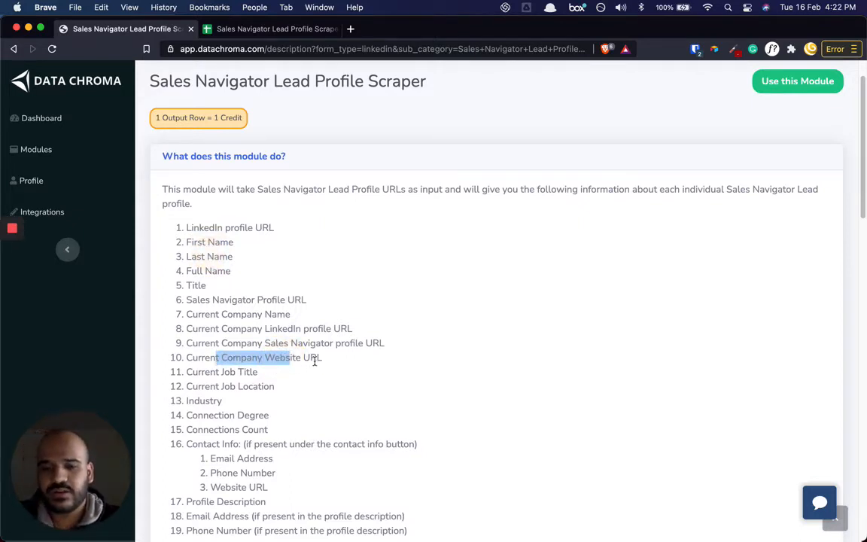
pyautogui.click(225, 373)
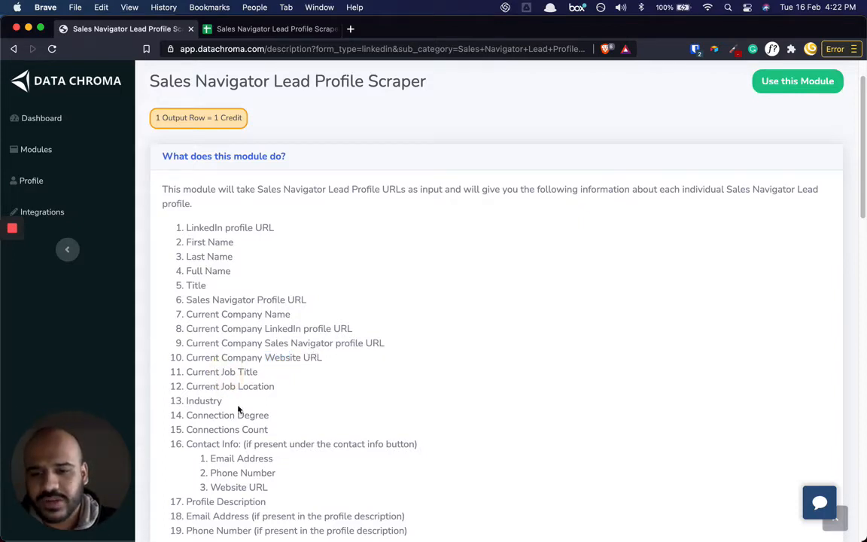
# - Examine the remaining output fields, especially the email address, phone number and external URL taken from the profile description
pyautogui.scroll(-3, 249, 410)
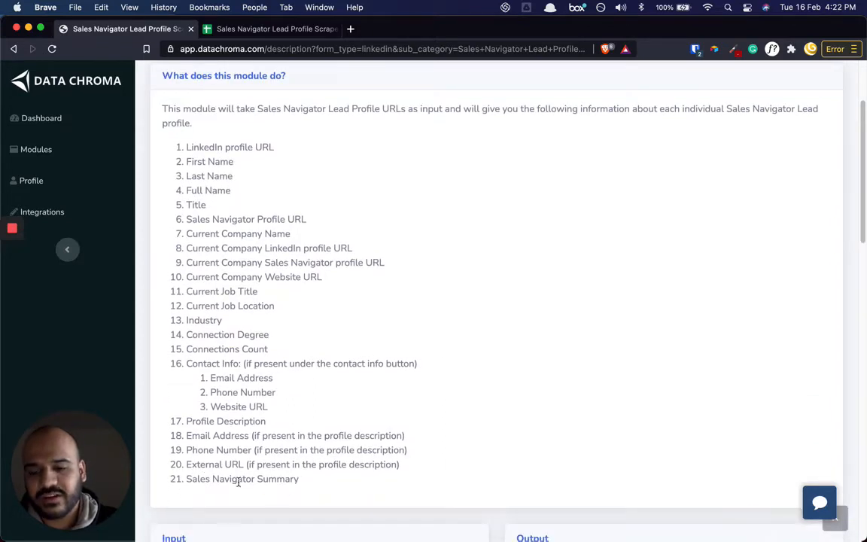
pyautogui.click(253, 434)
pyautogui.click(281, 482)
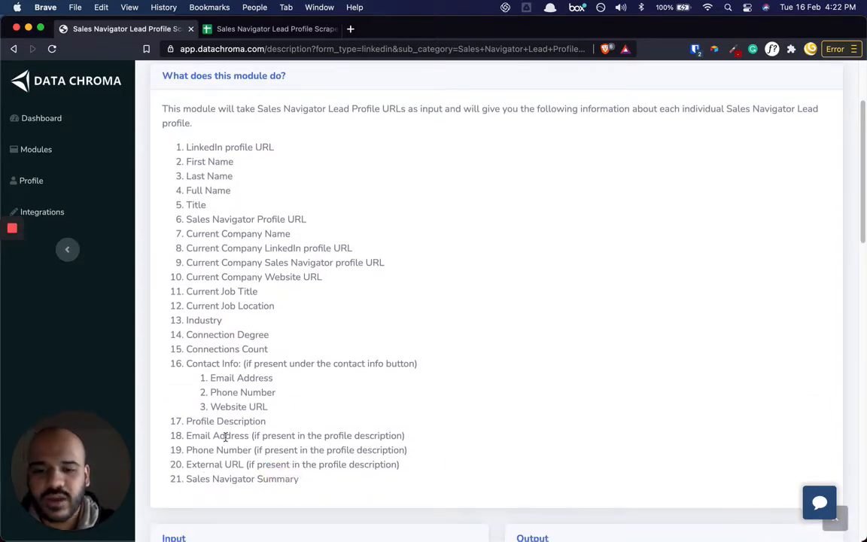
pyautogui.moveTo(188, 436); pyautogui.dragTo(389, 457)
pyautogui.click(193, 440)
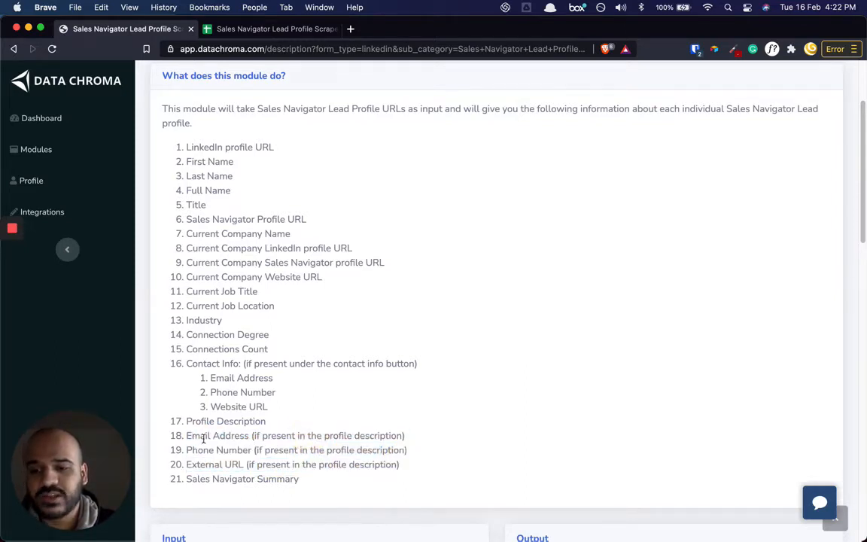
pyautogui.moveTo(189, 436); pyautogui.dragTo(397, 464)
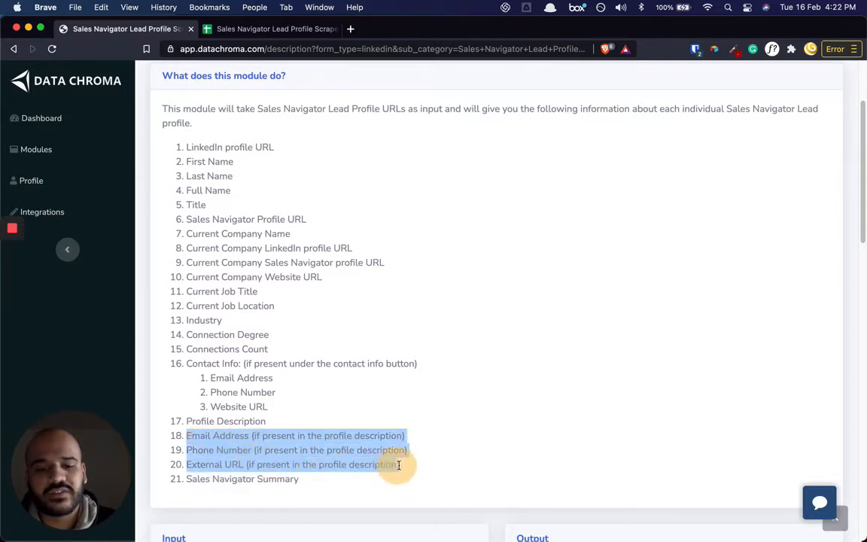
pyautogui.click(341, 437)
pyautogui.scroll(3, 349, 260)
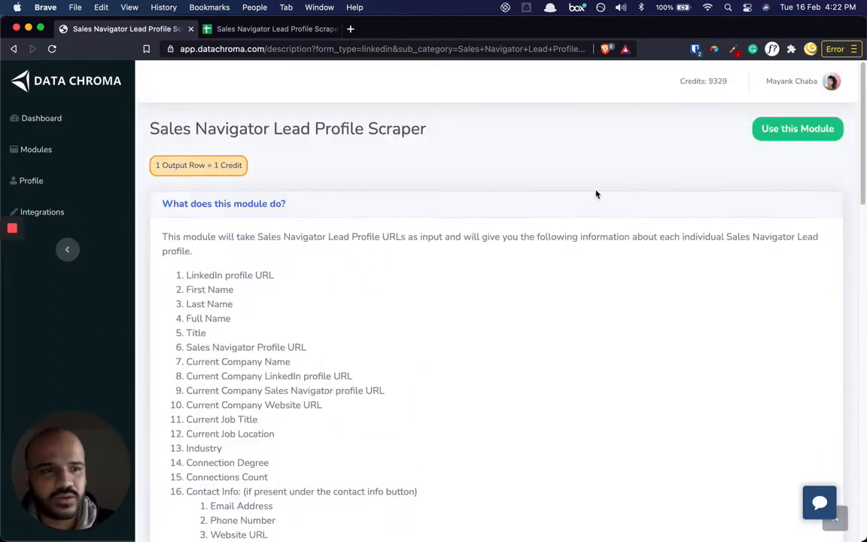
# - Open the configuration form of the Sales Navigator Lead Profile Scraper and load LinkedIn in a new browser tab
pyautogui.click(784, 131)
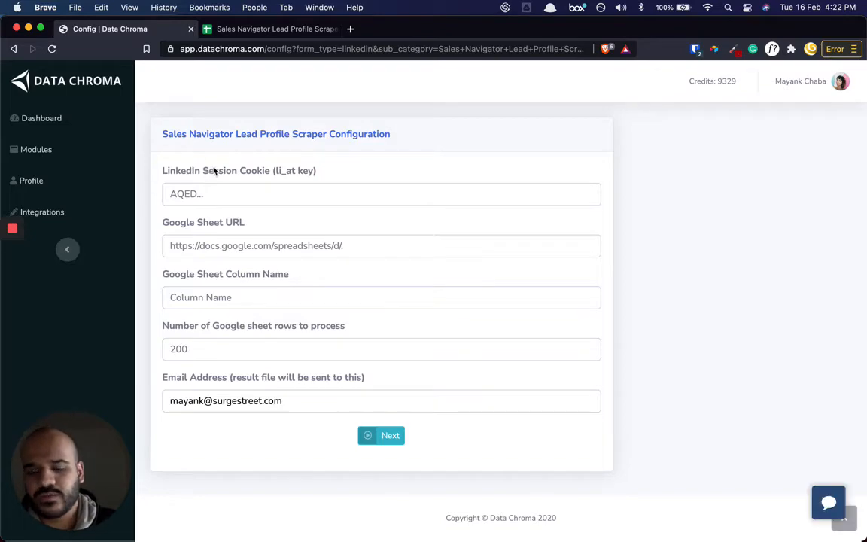
pyautogui.press('super+t')
pyautogui.write('linkdin')
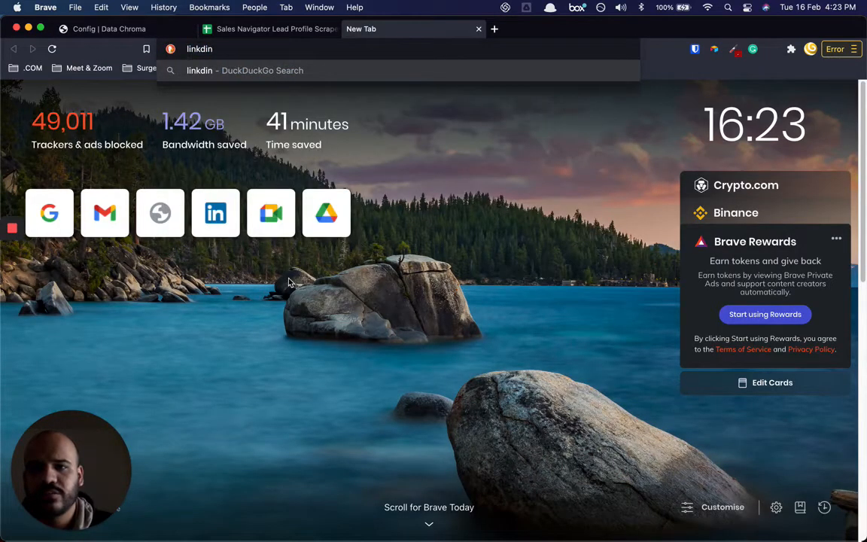
pyautogui.press('BackSpace')
pyautogui.press('BackSpace')
pyautogui.press('BackSpace')
pyautogui.press('BackSpace')
pyautogui.press('BackSpace')
pyautogui.press('BackSpace')
pyautogui.press('BackSpace')
pyautogui.write('linked')
pyautogui.press('Return')
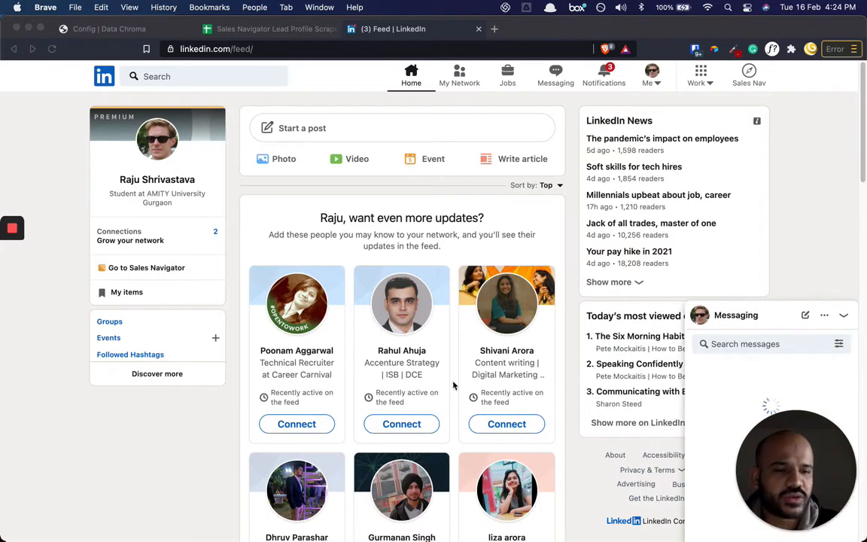
pyautogui.click(53, 339)
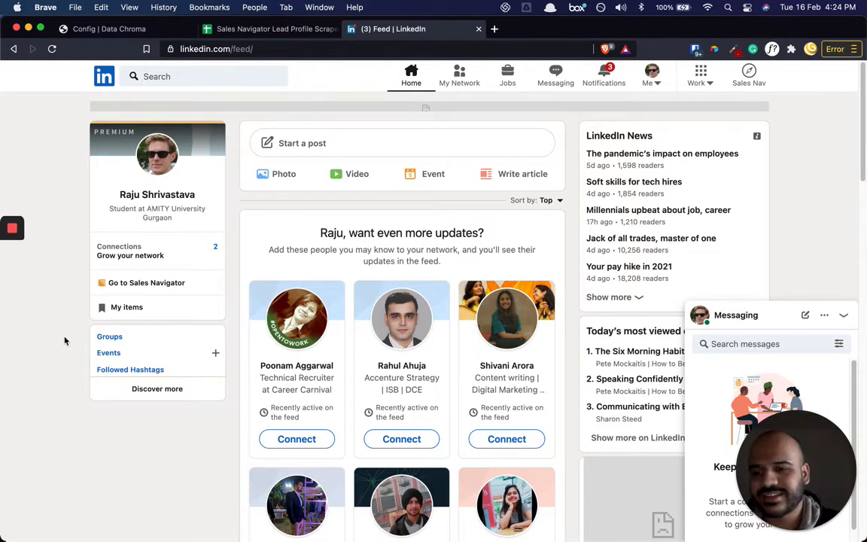
pyautogui.rightClick(43, 364)
pyautogui.click(73, 513)
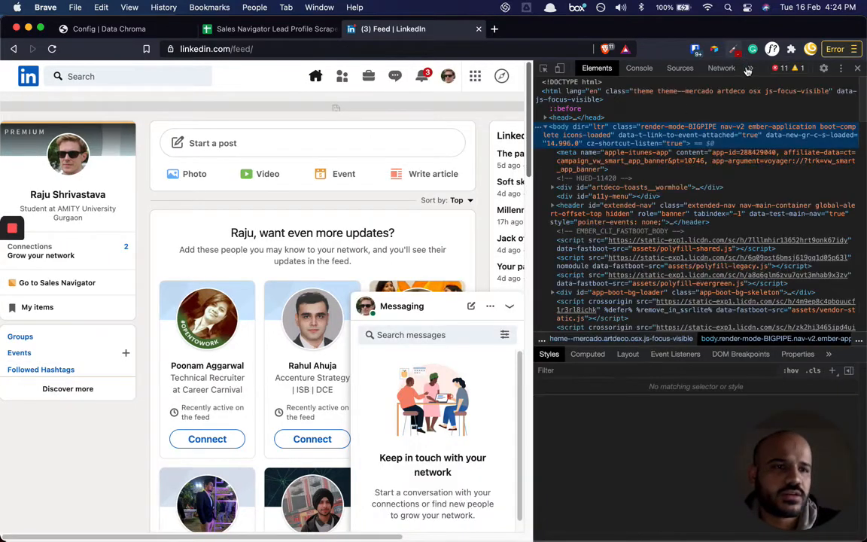
pyautogui.click(750, 68)
pyautogui.click(768, 112)
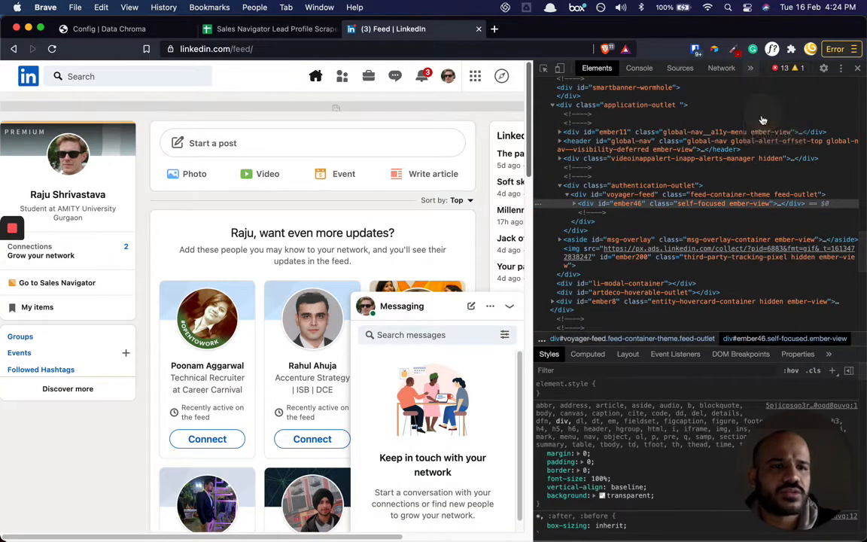
pyautogui.click(573, 210)
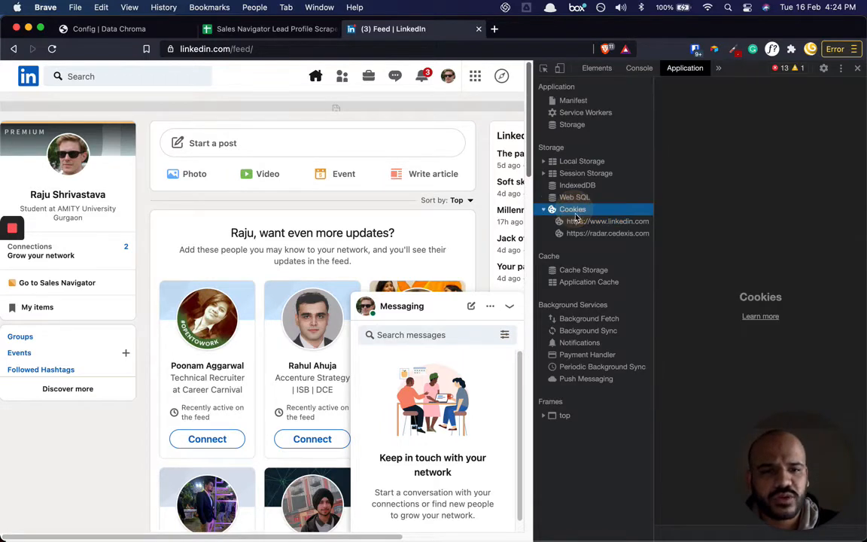
pyautogui.click(577, 221)
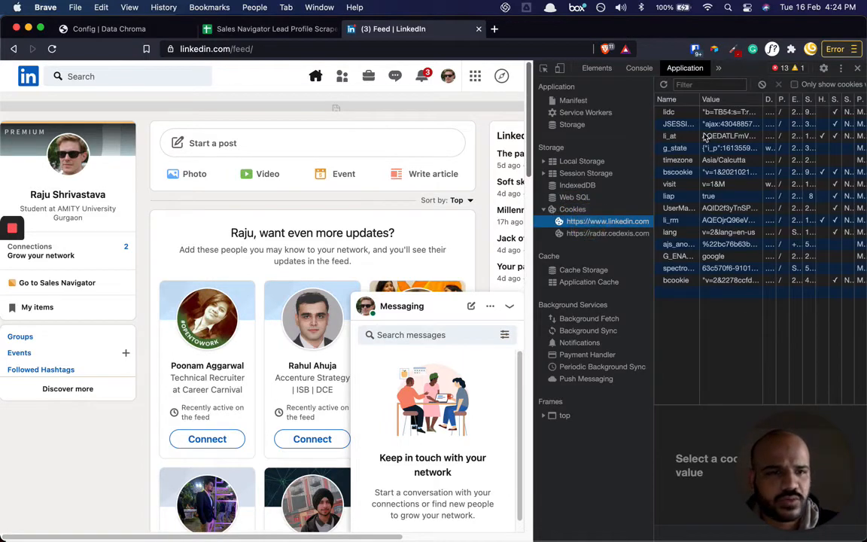
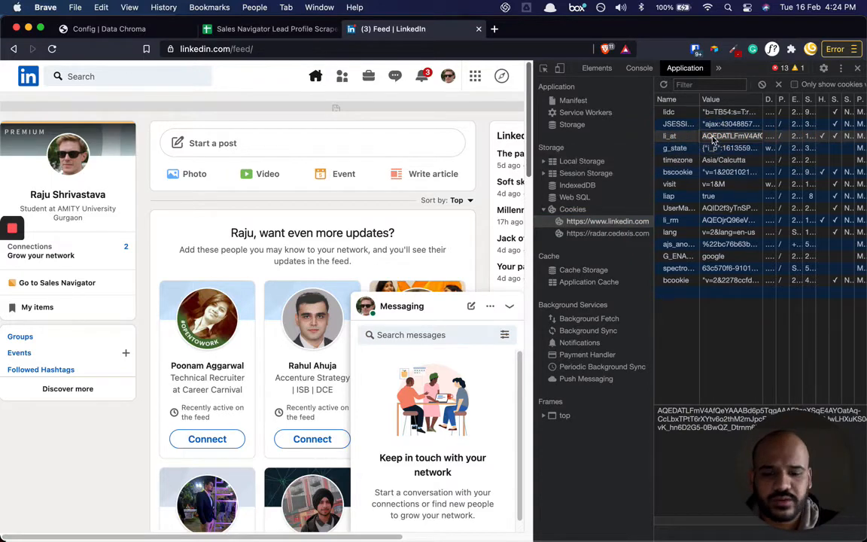
pyautogui.press('super+c')
# - Return to the Data Chroma configuration form and paste the copied li_at value as the LinkedIn session cookie
pyautogui.press('super+1')
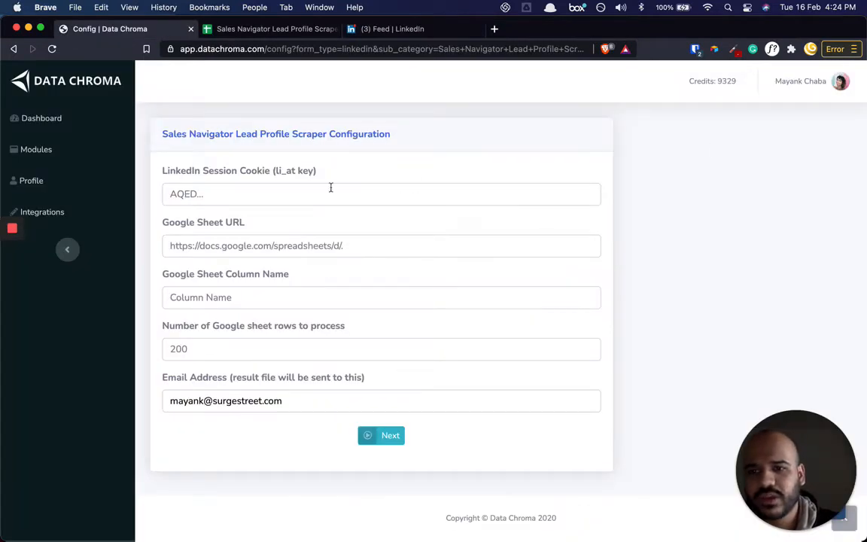
pyautogui.click(295, 193)
pyautogui.press('super+v')
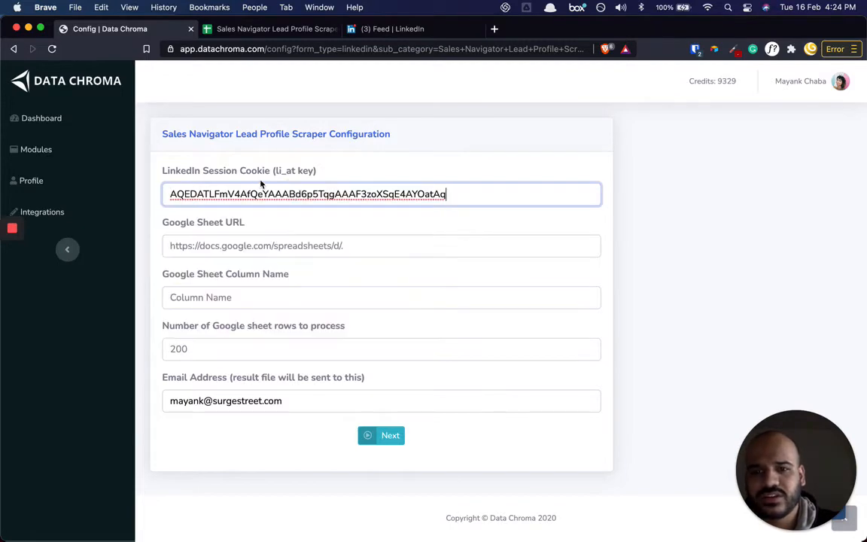
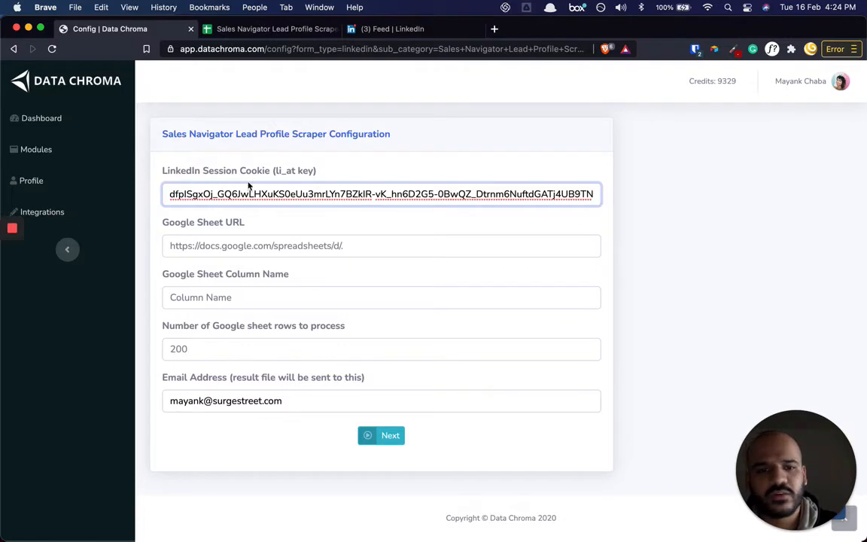
pyautogui.click(213, 245)
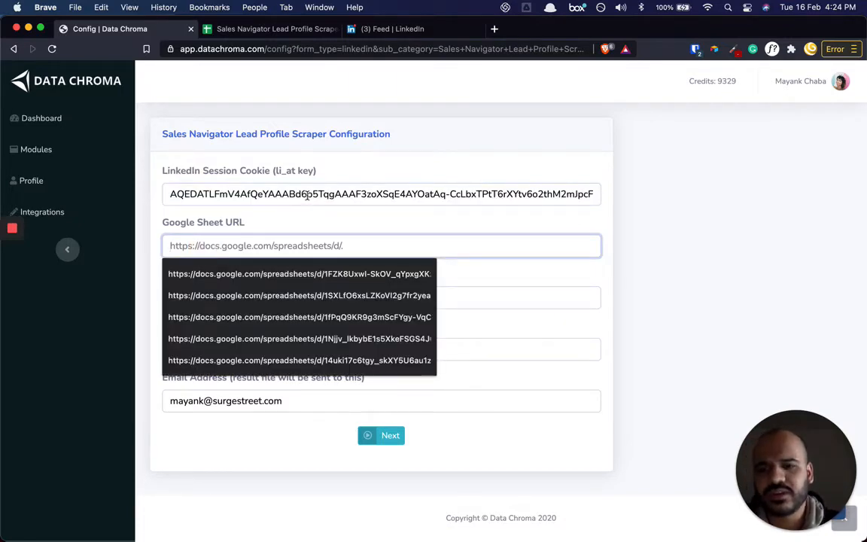
pyautogui.press('Escape')
pyautogui.click(277, 216)
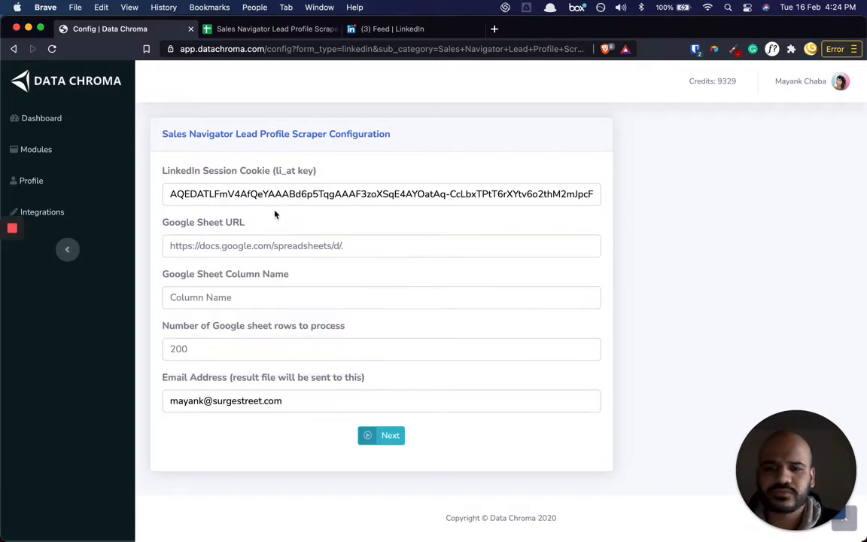
# - Switch to the Google Sheet and examine the Sales Navigator lead profile URLs listed in column A
pyautogui.hotkey('ctrl', 'Tab')
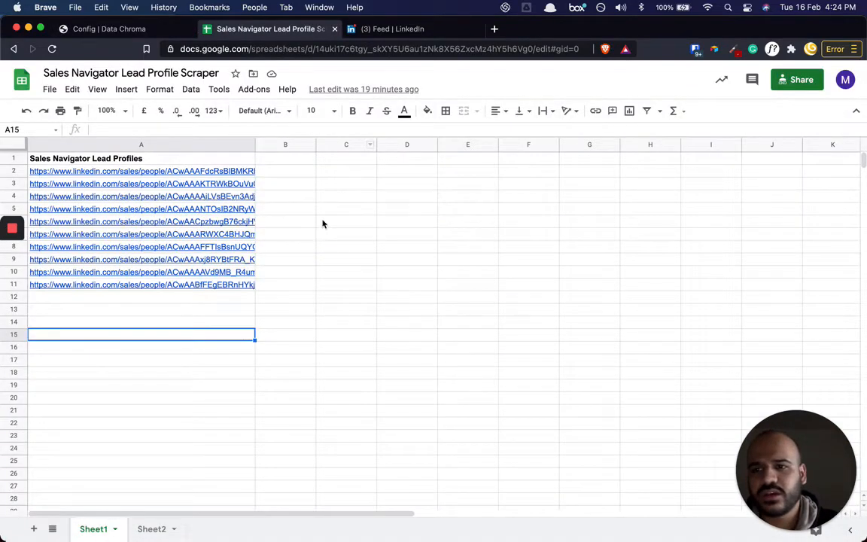
pyautogui.click(151, 144)
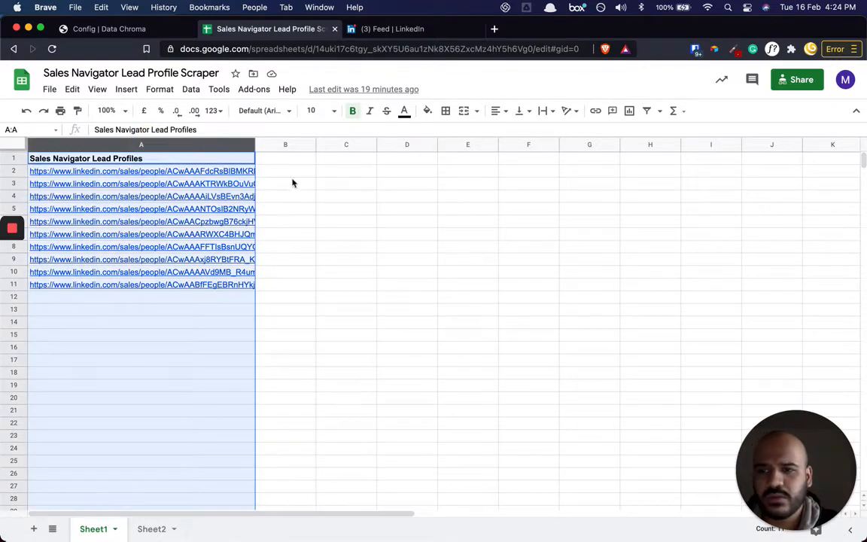
pyautogui.click(216, 184)
pyautogui.click(206, 172)
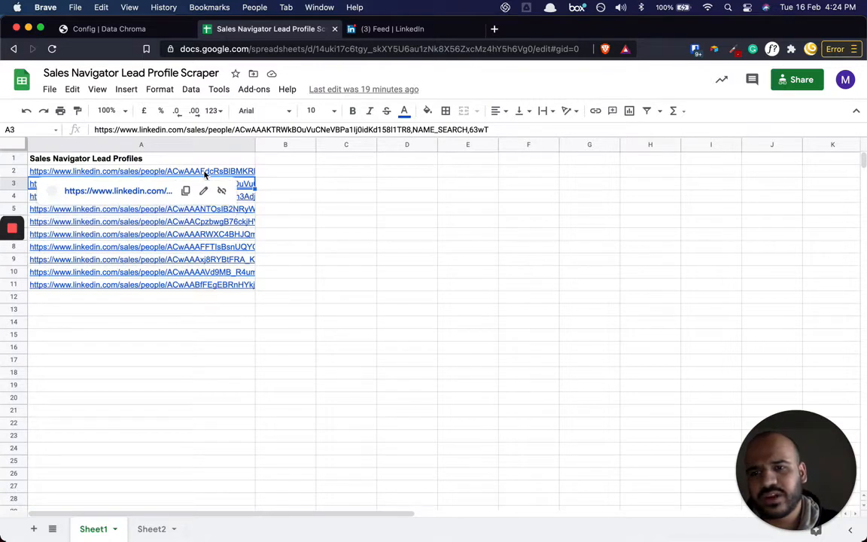
pyautogui.moveTo(205, 236)
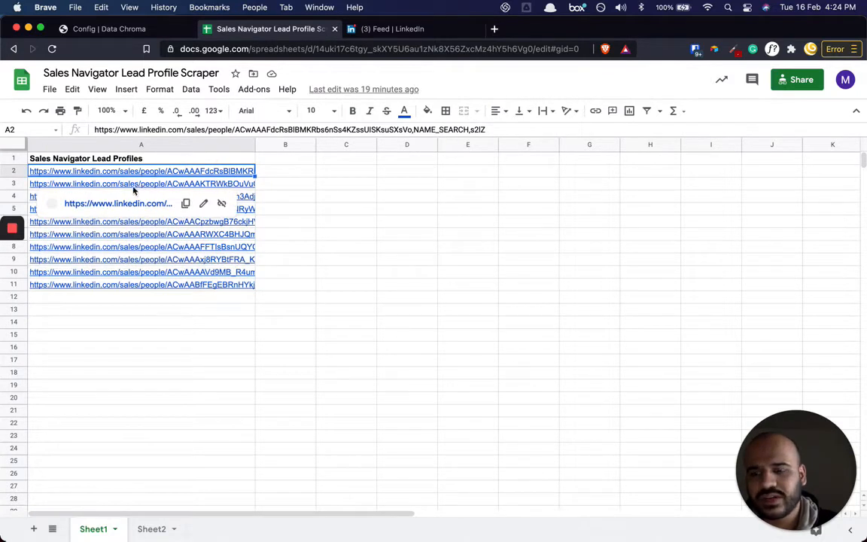
pyautogui.click(197, 222)
pyautogui.moveTo(197, 222); pyautogui.dragTo(301, 197)
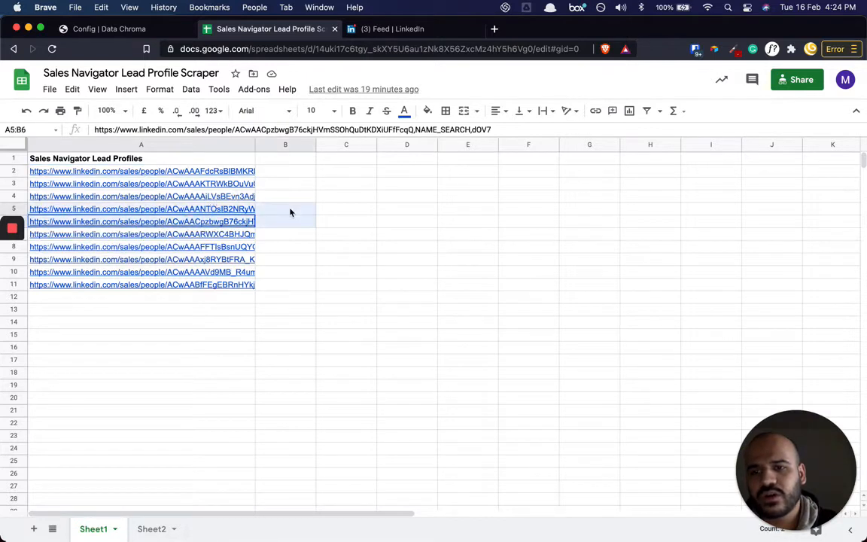
pyautogui.click(346, 183)
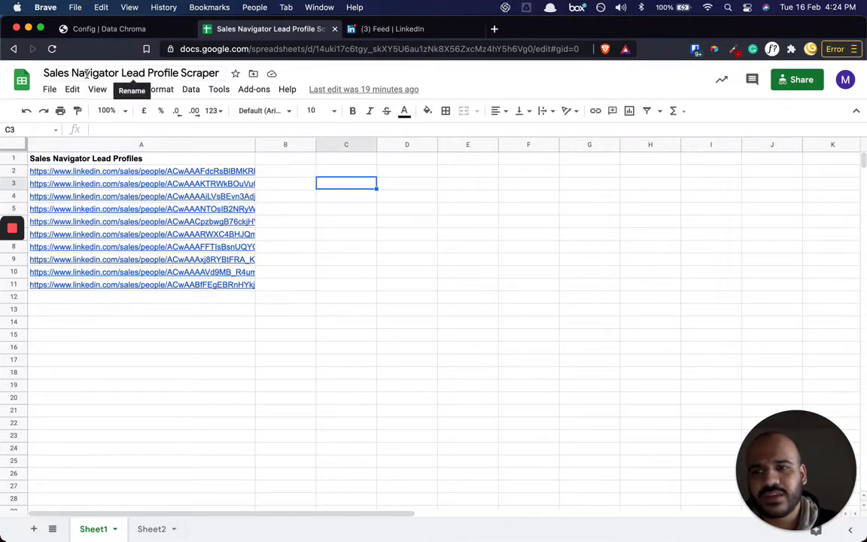
# - Check the column header in cell A1 of the lead profile sheet
pyautogui.click(114, 31)
pyautogui.click(202, 30)
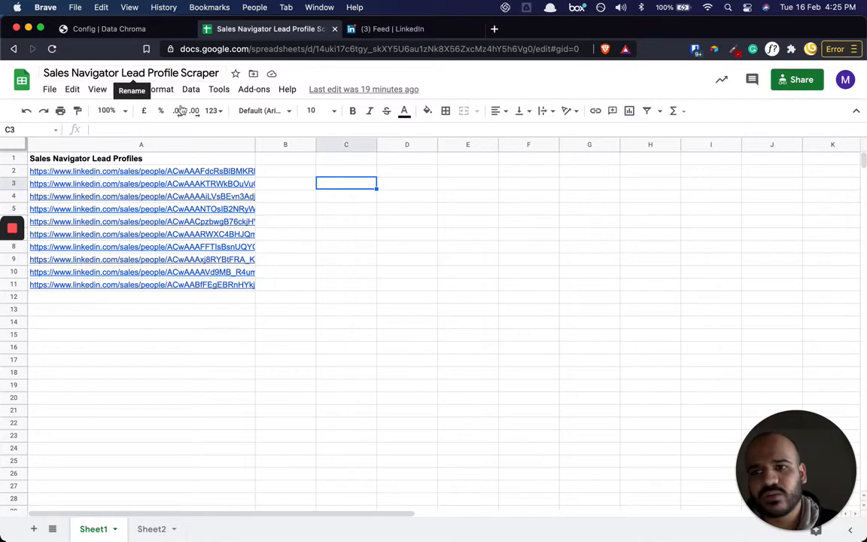
pyautogui.click(147, 158)
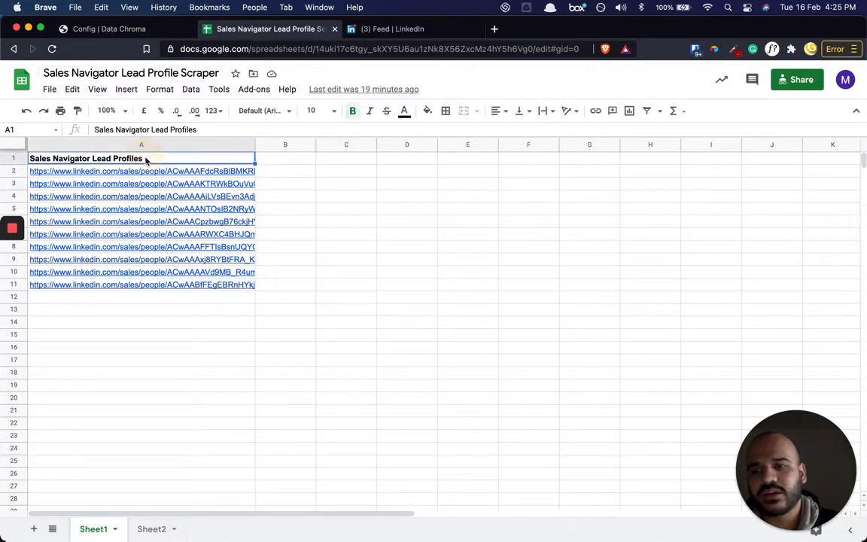
pyautogui.click(284, 193)
pyautogui.click(192, 163)
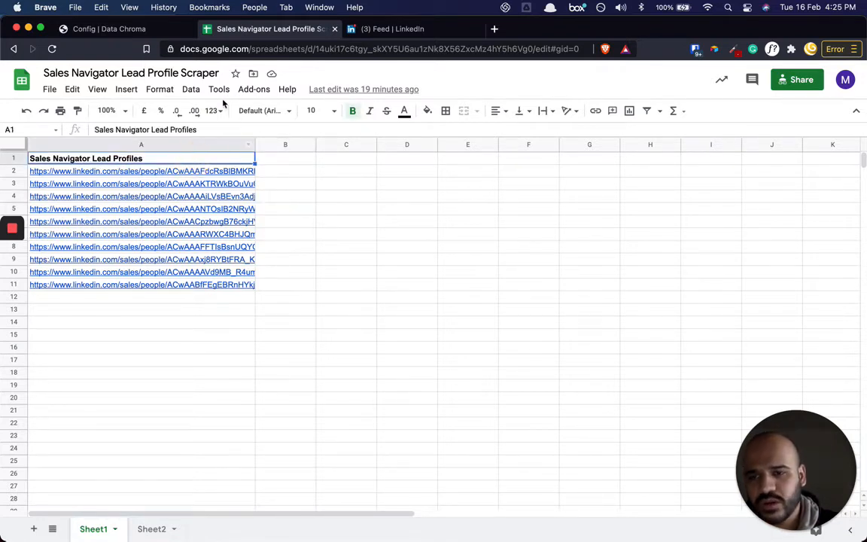
# - Check the form's Google Sheet URL field, then copy the lead profile sheet's sharing link from its share settings
pyautogui.click(138, 30)
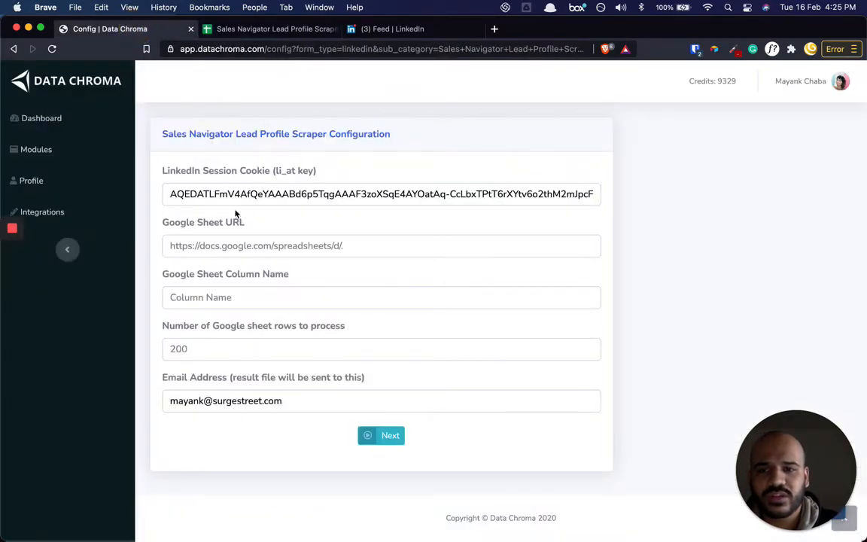
pyautogui.moveTo(161, 223); pyautogui.dragTo(250, 241)
pyautogui.hotkey('ctrl', 'Tab')
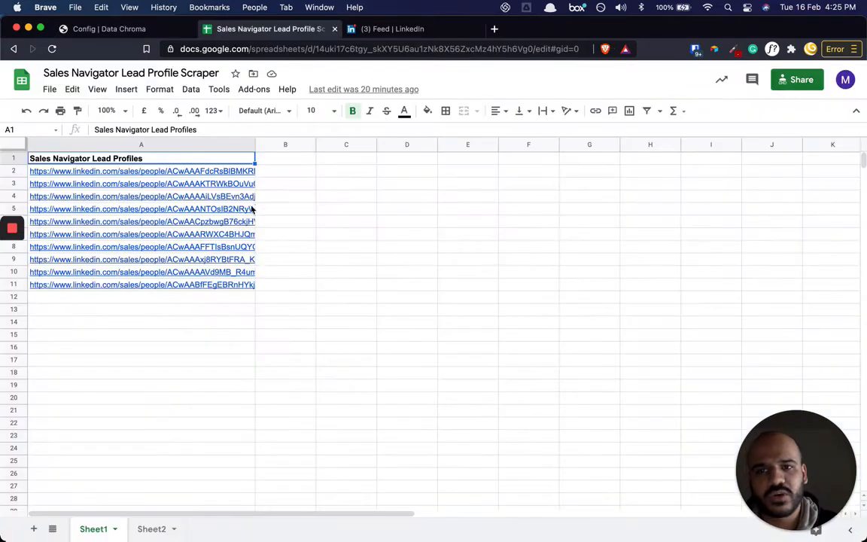
pyautogui.click(802, 80)
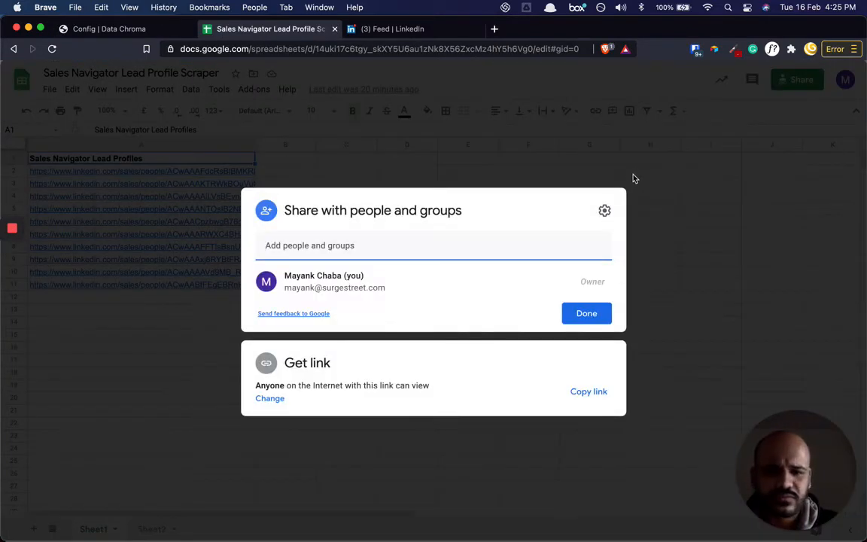
pyautogui.click(588, 392)
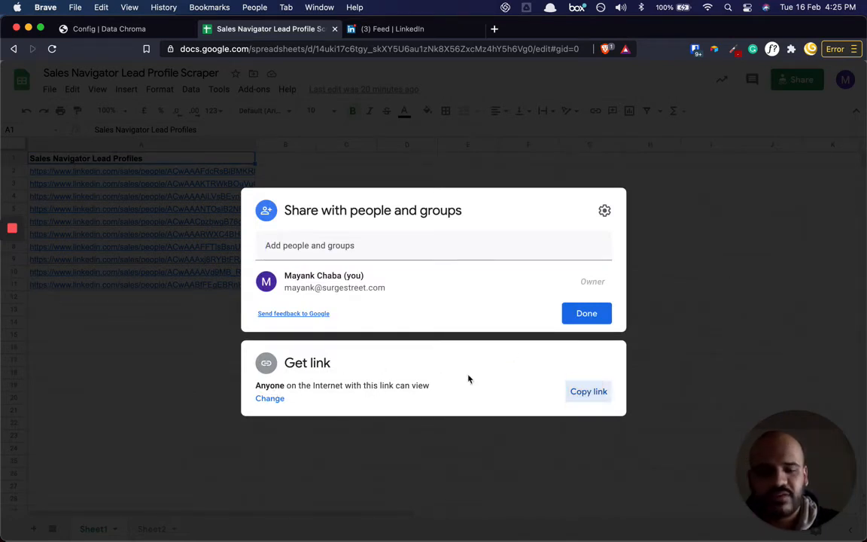
pyautogui.click(578, 391)
pyautogui.click(581, 312)
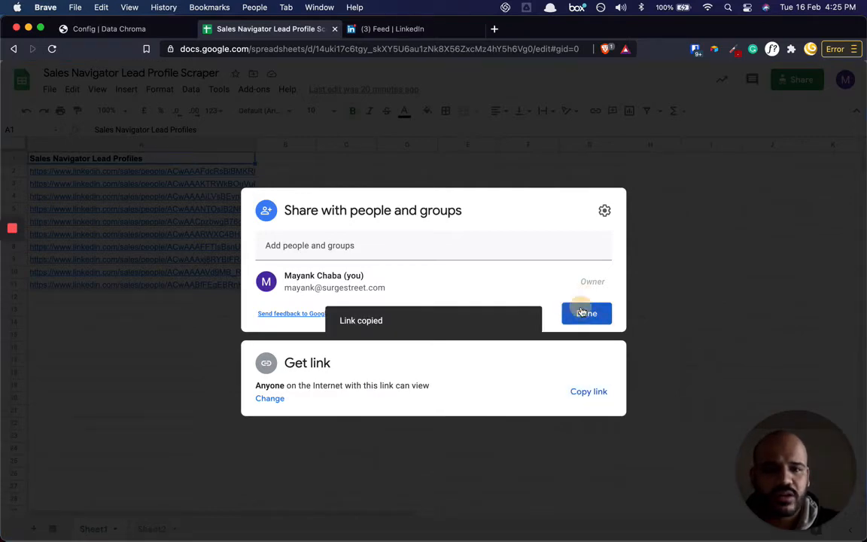
# - Return to the Data Chroma configuration form and paste the copied sharing link as the Google Sheet URL
pyautogui.hotkey('ctrl', 'shift', 'Tab')
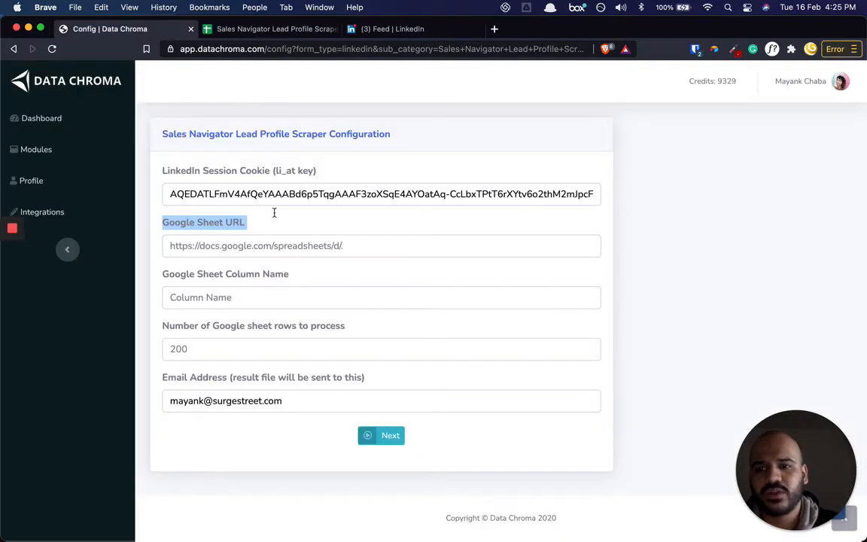
pyautogui.click(265, 247)
pyautogui.press('super+v')
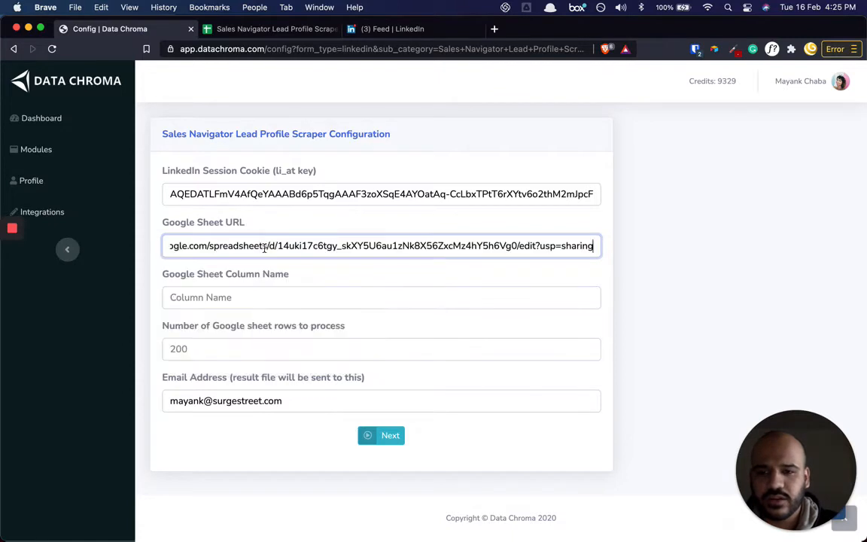
pyautogui.click(266, 230)
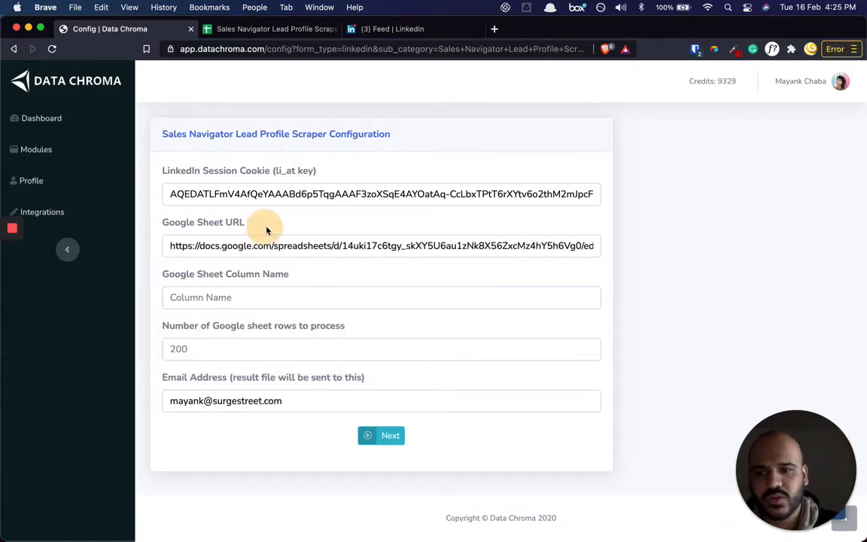
# - Copy the header "Sales Navigator Lead Profiles" from cell A1 of the sheet and paste it as the Google Sheet column name
pyautogui.click(222, 278)
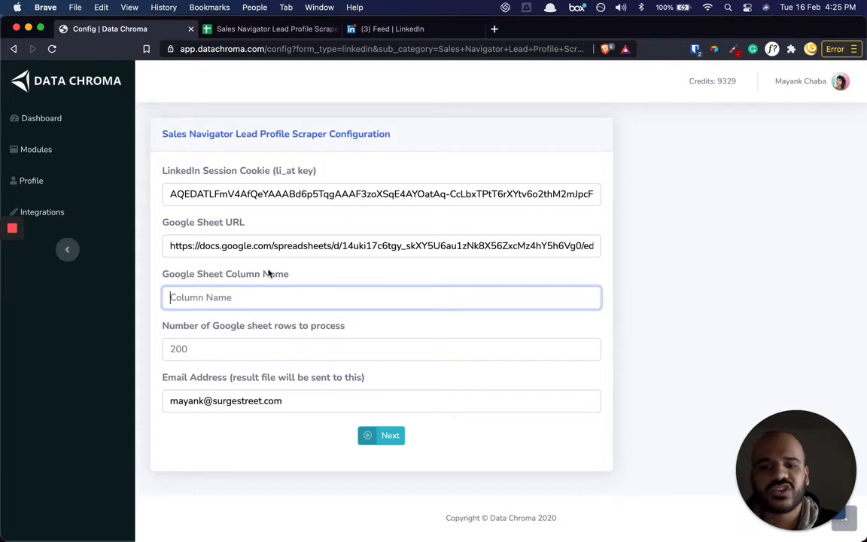
pyautogui.hotkey('ctrl', 'Tab')
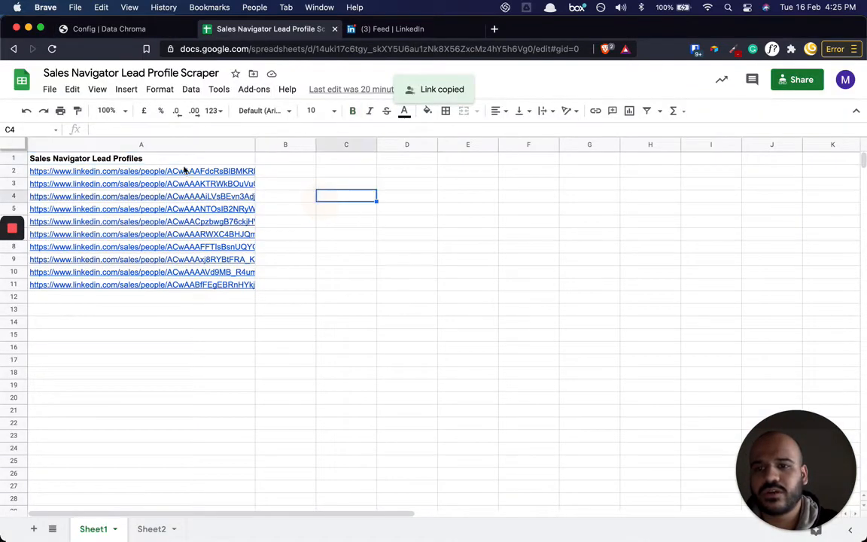
pyautogui.click(170, 160)
pyautogui.press('cmd+c')
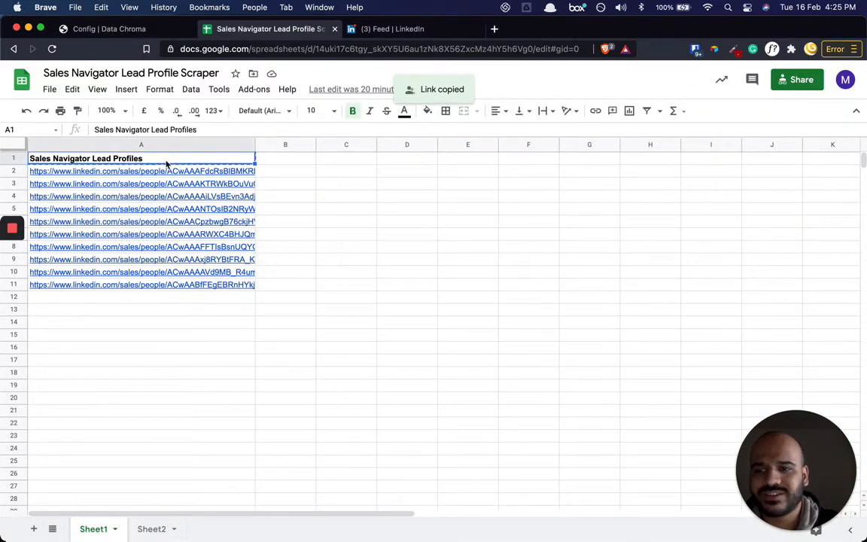
pyautogui.hotkey('ctrl', 'shift', 'Tab')
pyautogui.press('super+v')
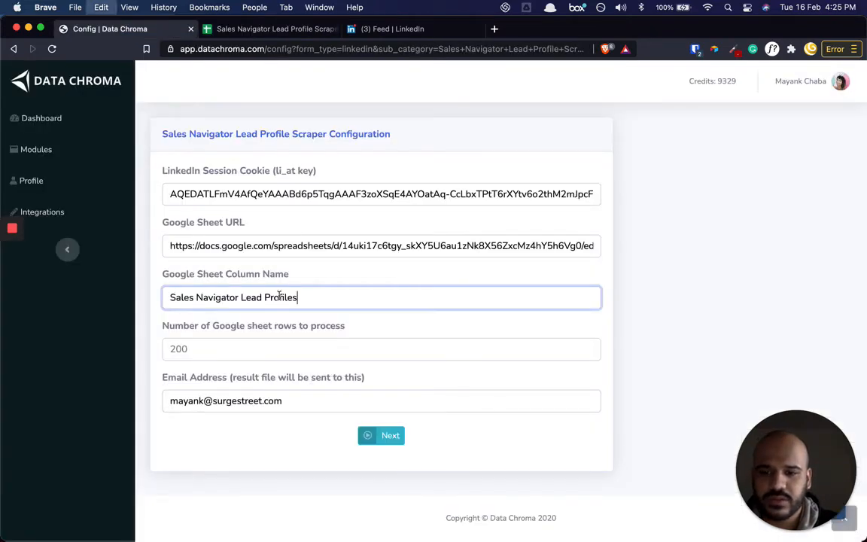
# - Examine the filled rows A2:A11 of the Google Sheet to judge how many lead profiles can be processed
pyautogui.moveTo(234, 332); pyautogui.dragTo(279, 334)
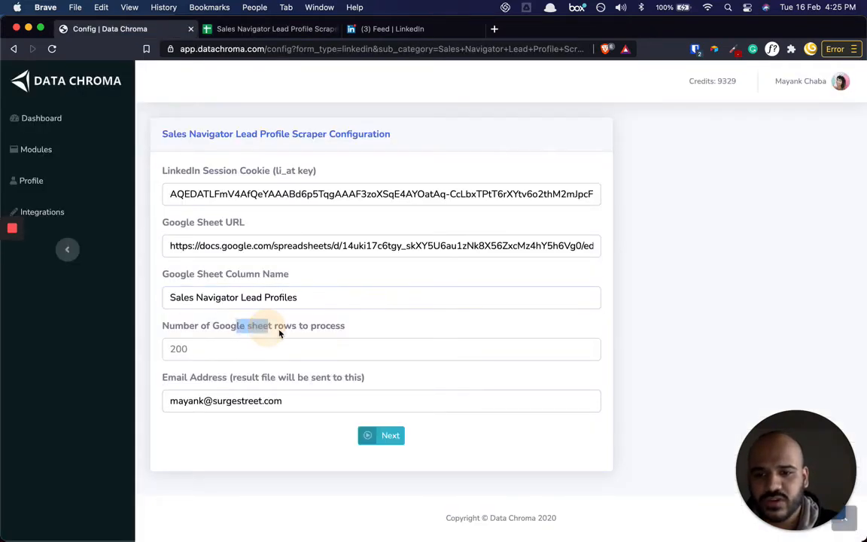
pyautogui.hotkey('ctrl', 'Tab')
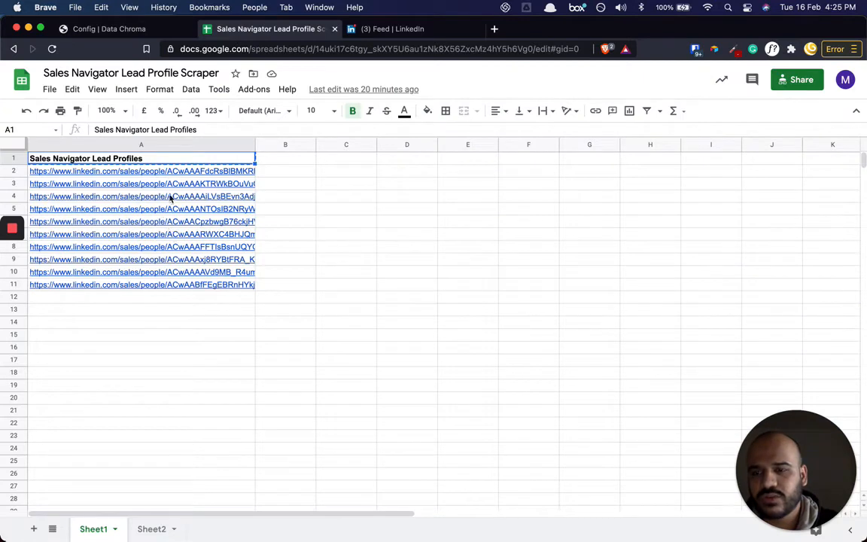
pyautogui.click(209, 172)
pyautogui.press('super+shift+Down')
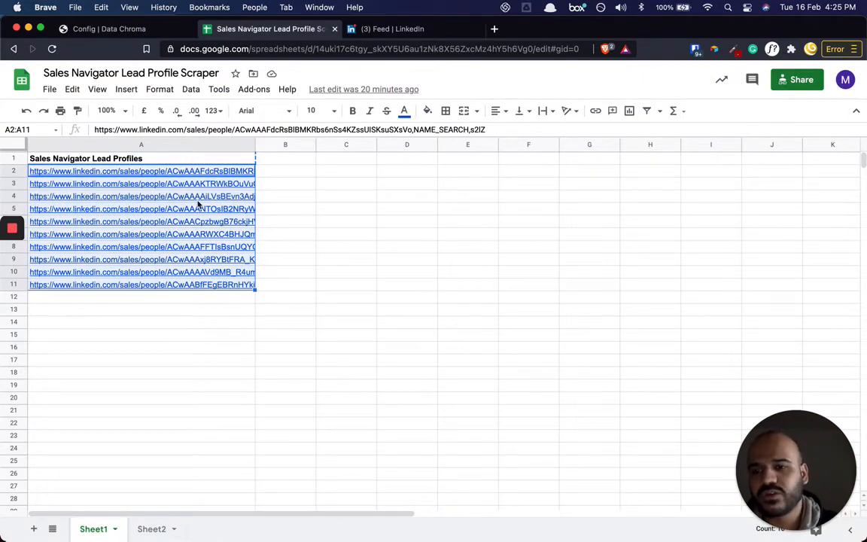
pyautogui.press('super+c')
pyautogui.click(301, 213)
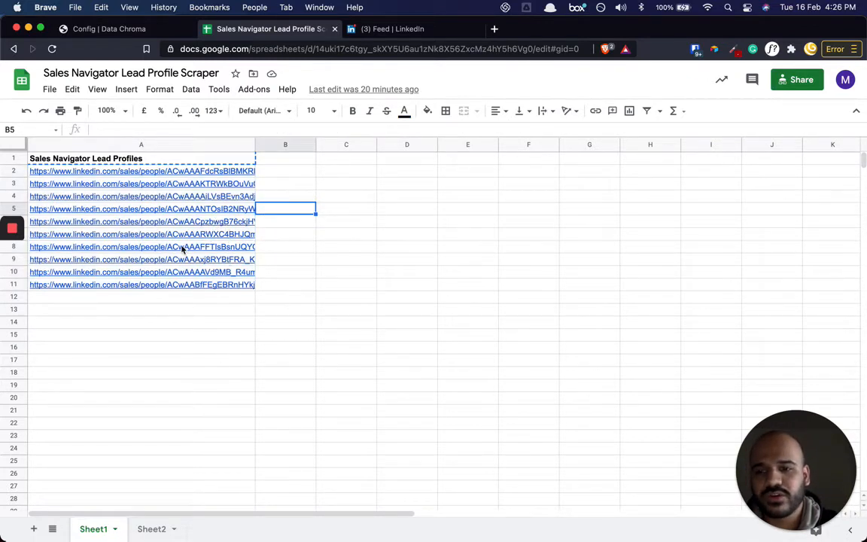
pyautogui.click(217, 312)
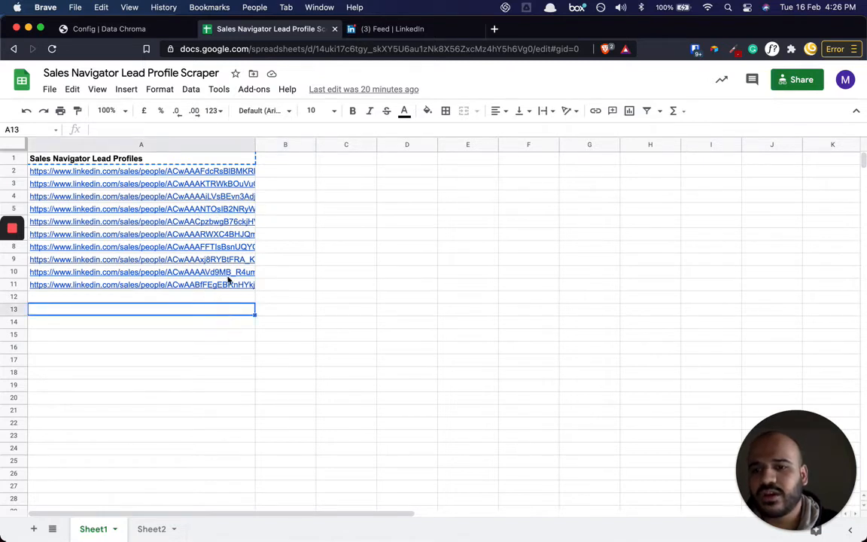
pyautogui.click(232, 284)
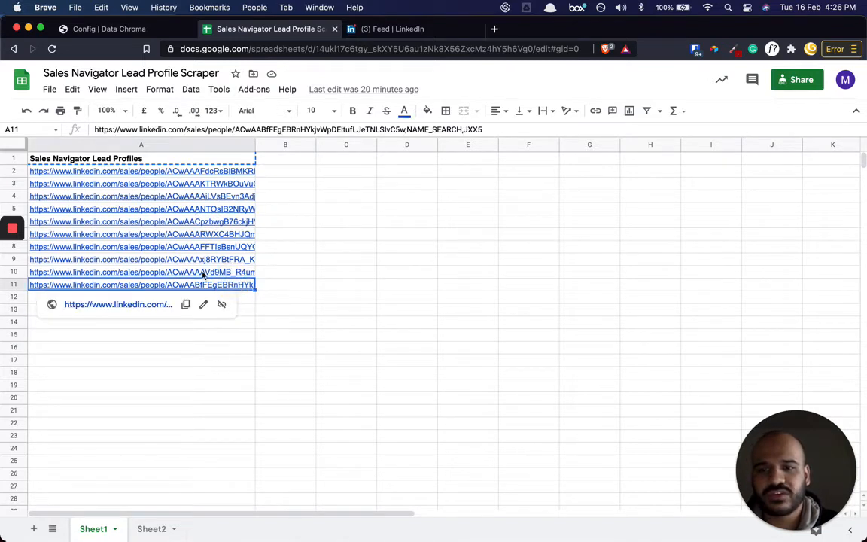
# - Set the number of Google Sheet rows to process to 5 in the Data Chroma form and submit the configuration
pyautogui.hotkey('ctrl', 'shift', 'Tab')
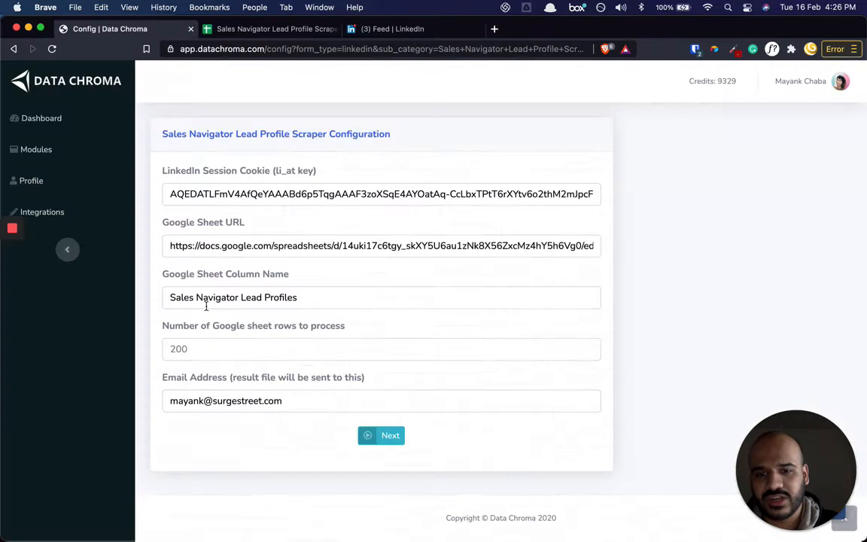
pyautogui.click(306, 346)
pyautogui.write('5')
pyautogui.click(324, 371)
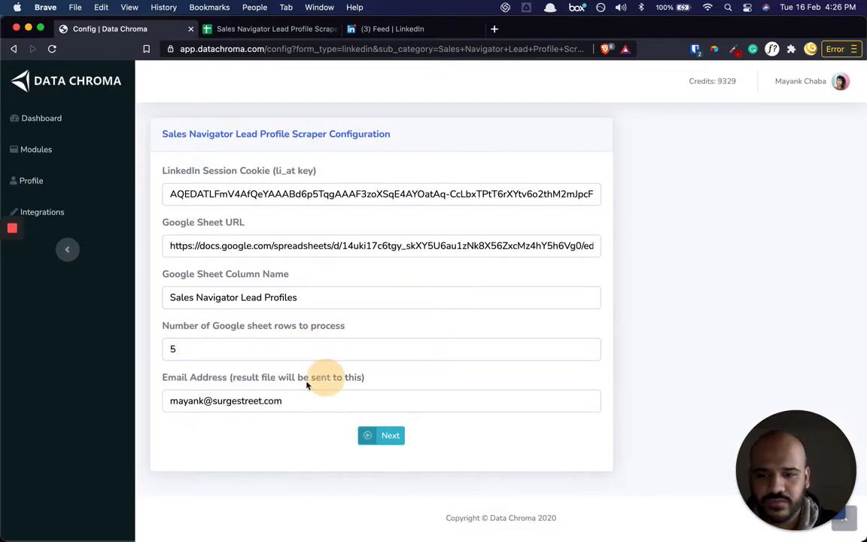
pyautogui.click(187, 401)
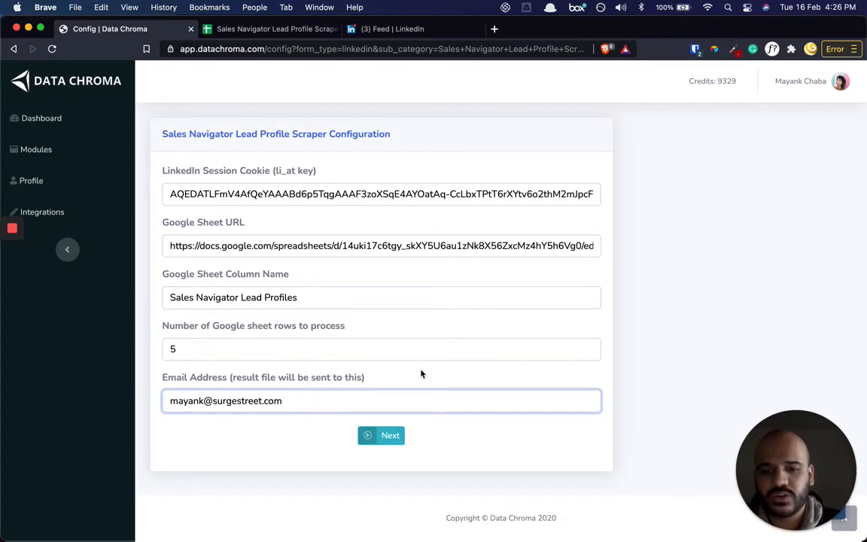
pyautogui.click(384, 441)
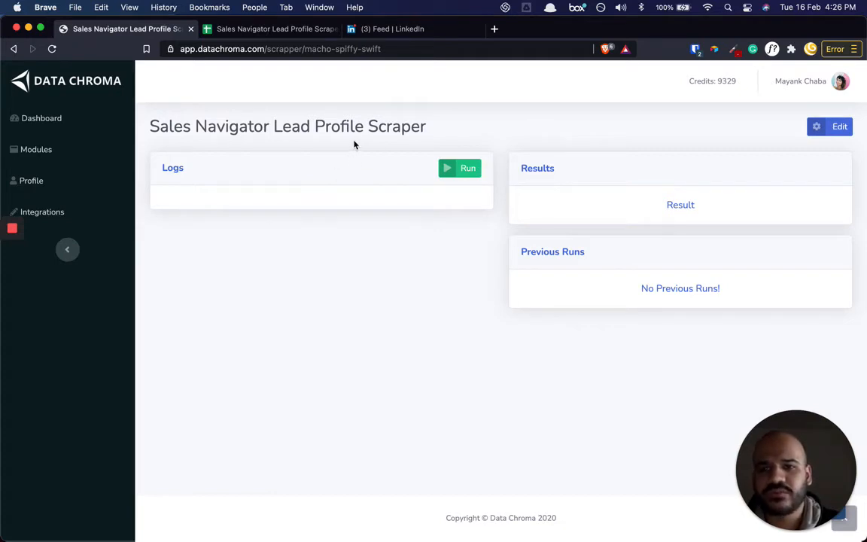
# - Run the Sales Navigator Lead Profile Scraper and compare its log with the header row in the Google Sheet
pyautogui.click(468, 172)
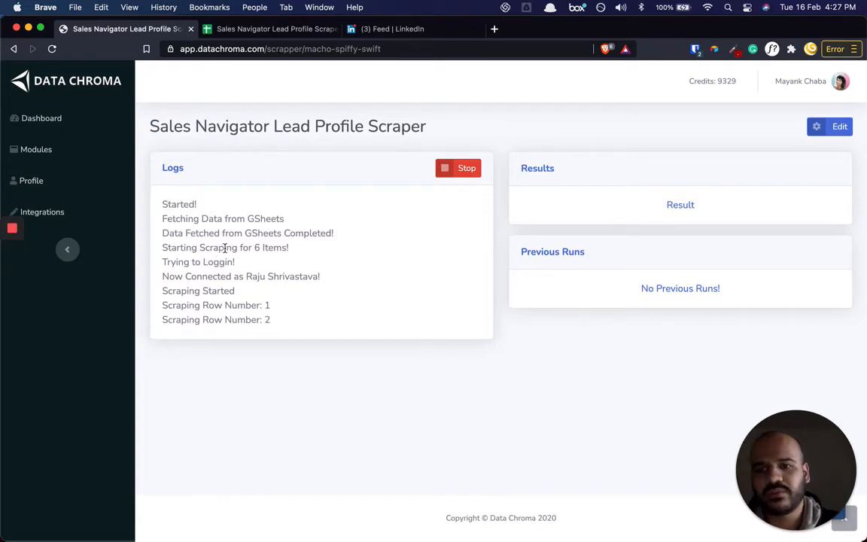
pyautogui.hotkey('ctrl', 'Tab')
pyautogui.click(292, 248)
pyautogui.click(206, 162)
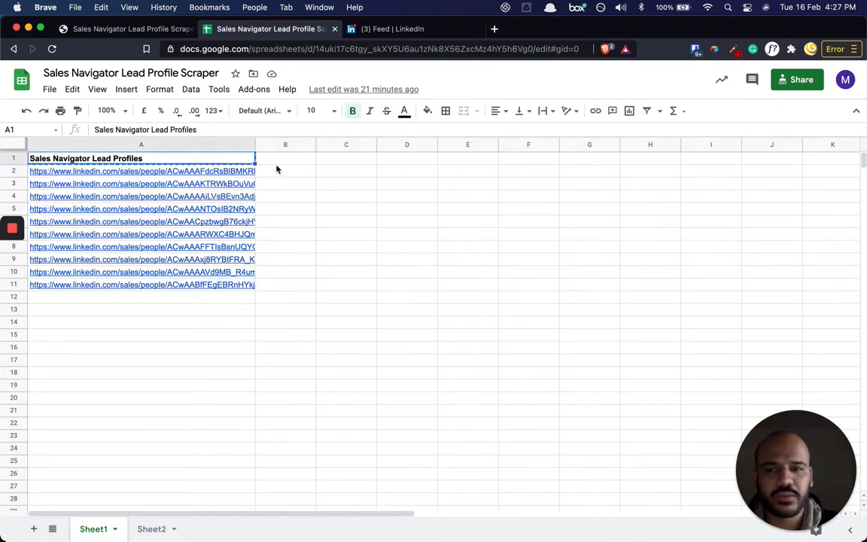
# - Switch back to Data Chroma and download the scraper's result to the Downloads folder as results.csv
pyautogui.hotkey('ctrl', 'shift', 'Tab')
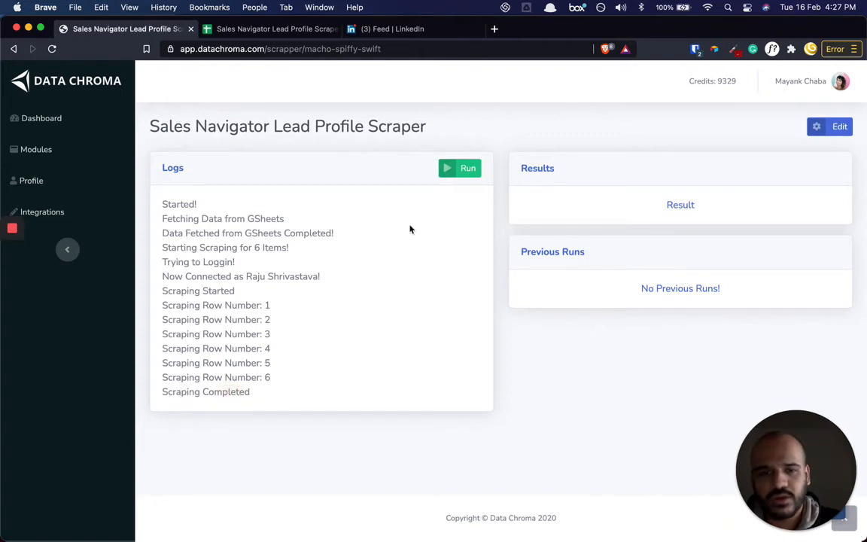
pyautogui.click(680, 204)
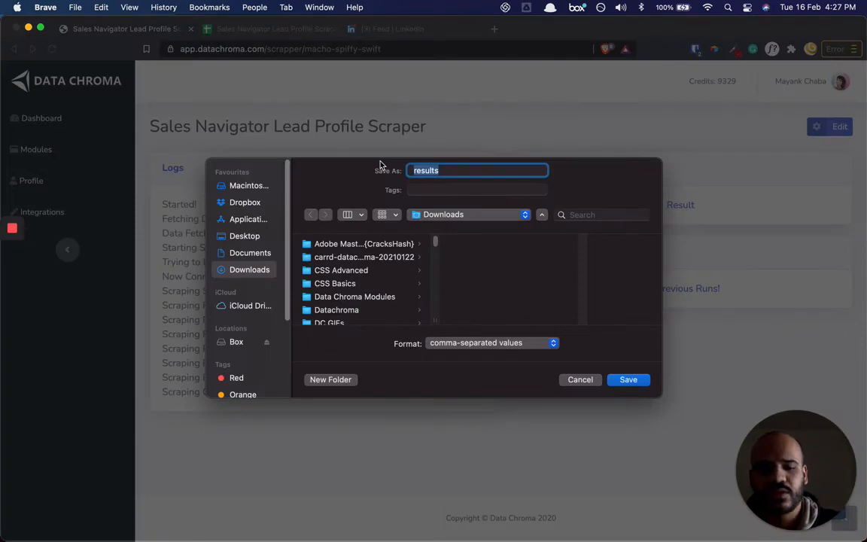
pyautogui.press('Return')
# - Import the downloaded results.csv into Sheet2 of the Google Sheet, with Append to current sheet as the import location
pyautogui.click(269, 30)
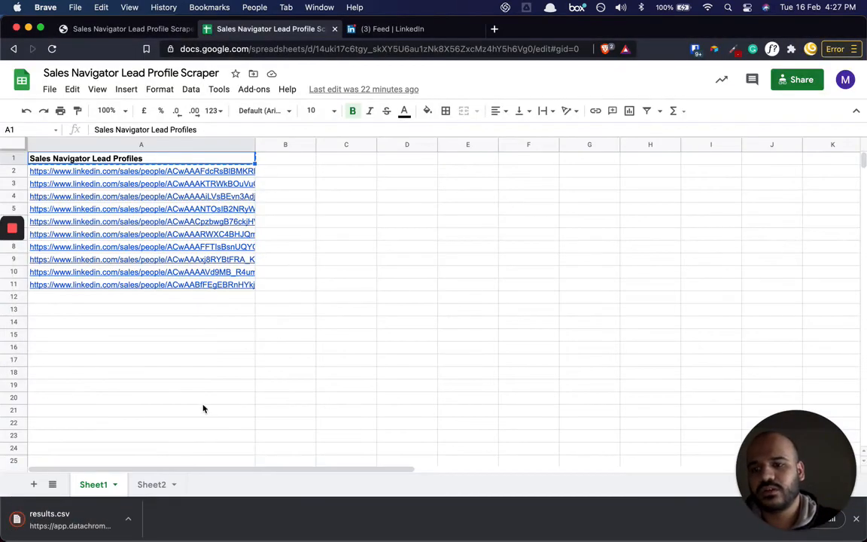
pyautogui.click(153, 484)
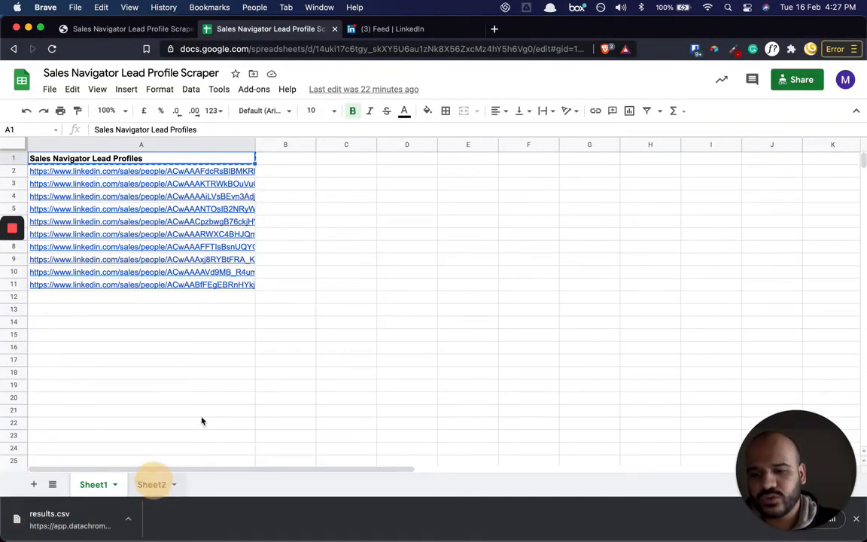
pyautogui.click(49, 89)
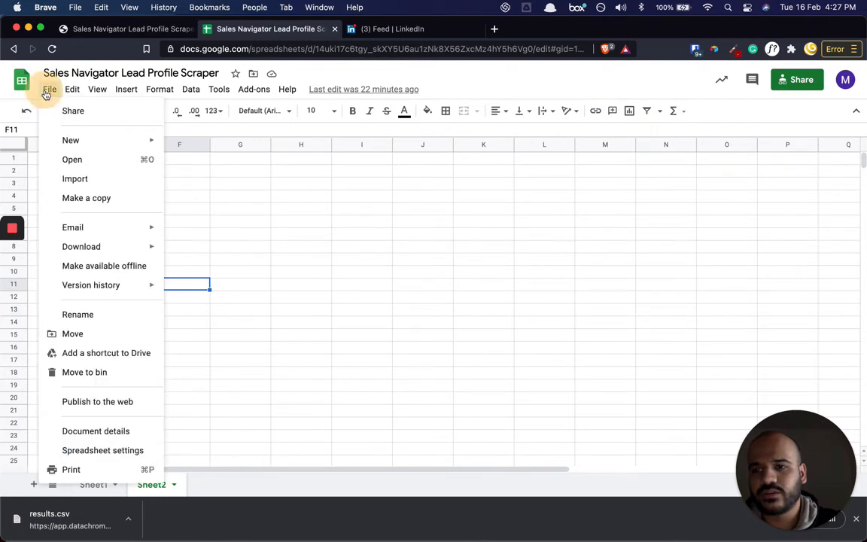
pyautogui.click(113, 179)
pyautogui.click(356, 138)
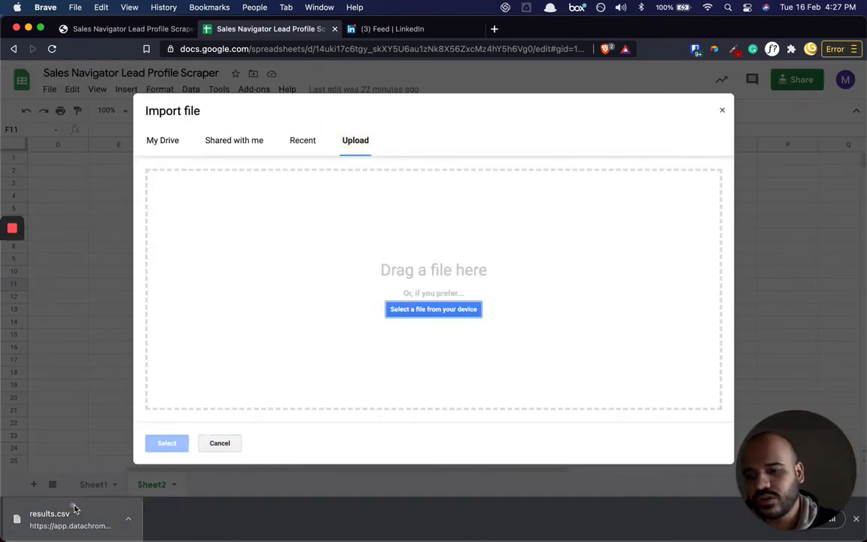
pyautogui.moveTo(74, 507); pyautogui.dragTo(380, 280)
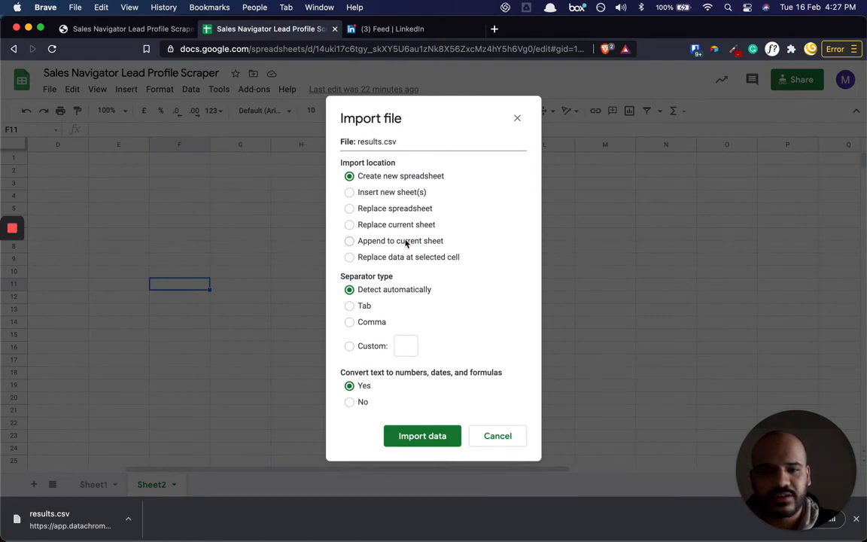
pyautogui.click(403, 224)
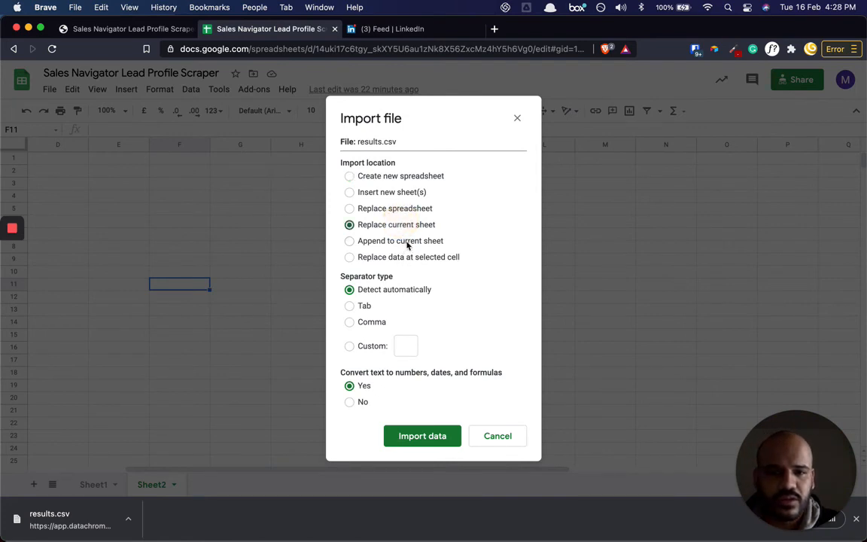
pyautogui.click(410, 241)
pyautogui.click(403, 438)
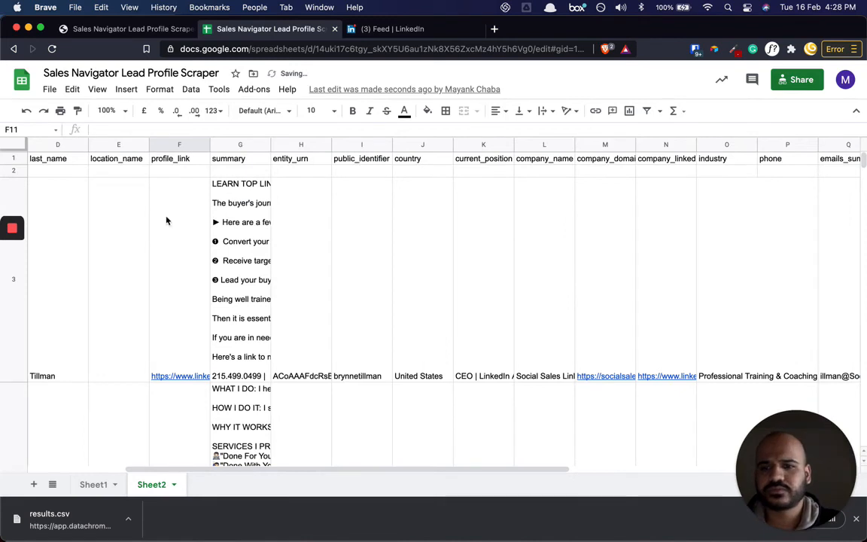
# - Delete row 2 of Sheet2, the "Sales Navigator Lead Profiles" entry marked Not Present
pyautogui.click(215, 218)
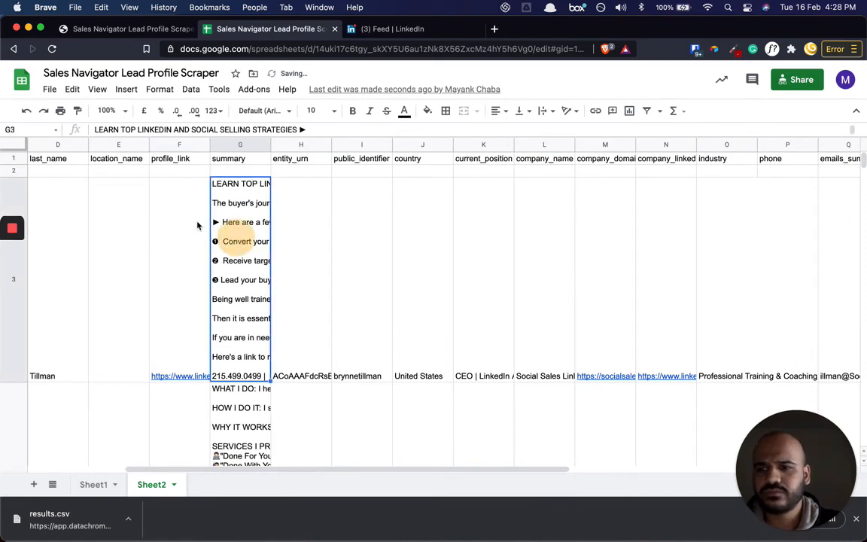
pyautogui.click(118, 194)
pyautogui.click(224, 218)
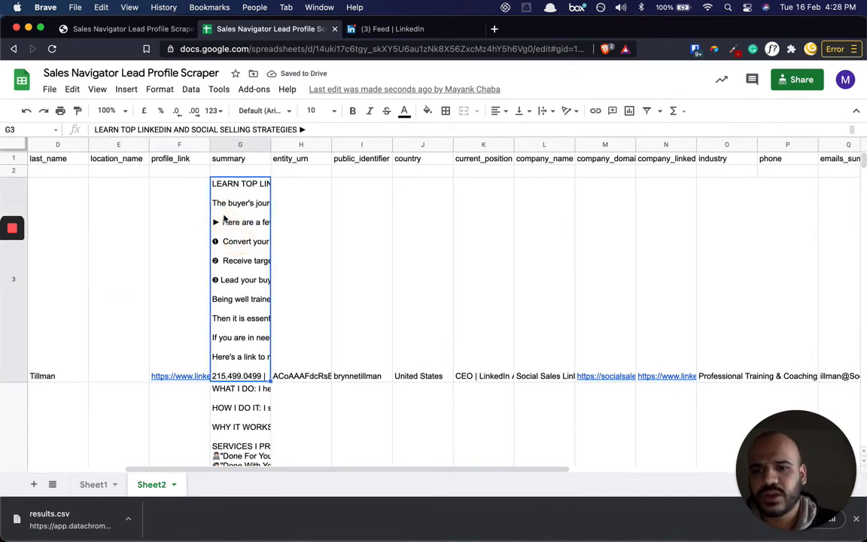
pyautogui.press('Up')
pyautogui.press('Up')
pyautogui.press('Left')
pyautogui.press('Left')
pyautogui.press('Down')
pyautogui.press('Left')
pyautogui.press('Left')
pyautogui.press('Left')
pyautogui.press('Left')
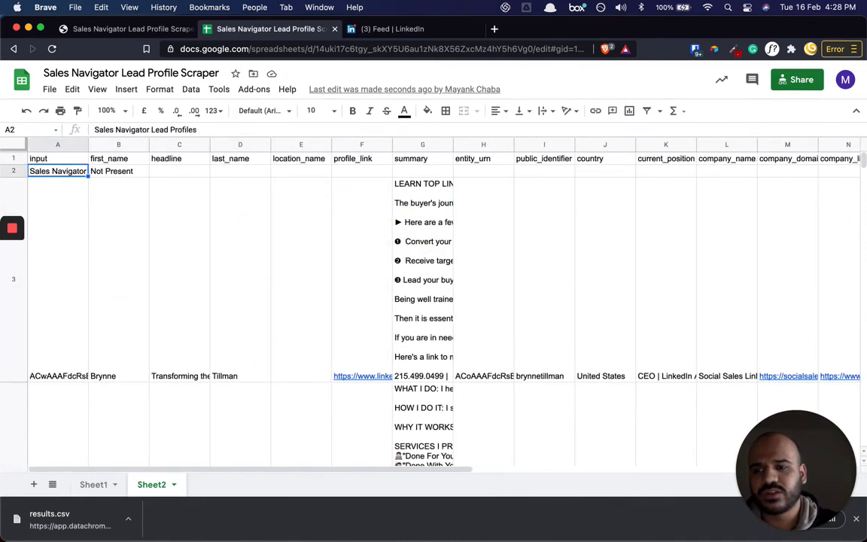
pyautogui.rightClick(22, 174)
pyautogui.click(97, 260)
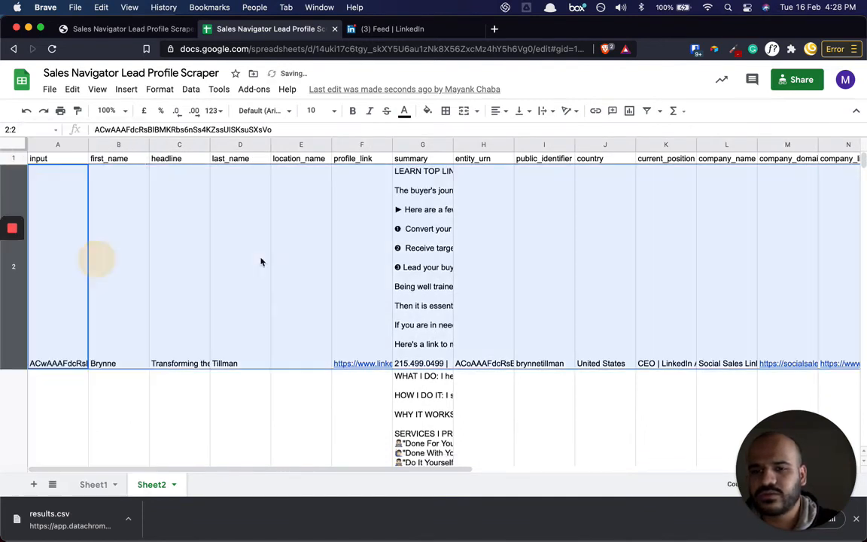
# - Examine the imported lead rows in Sheet2 from the first lead to the last, including the headline cell
pyautogui.click(306, 246)
pyautogui.click(68, 261)
pyautogui.click(152, 258)
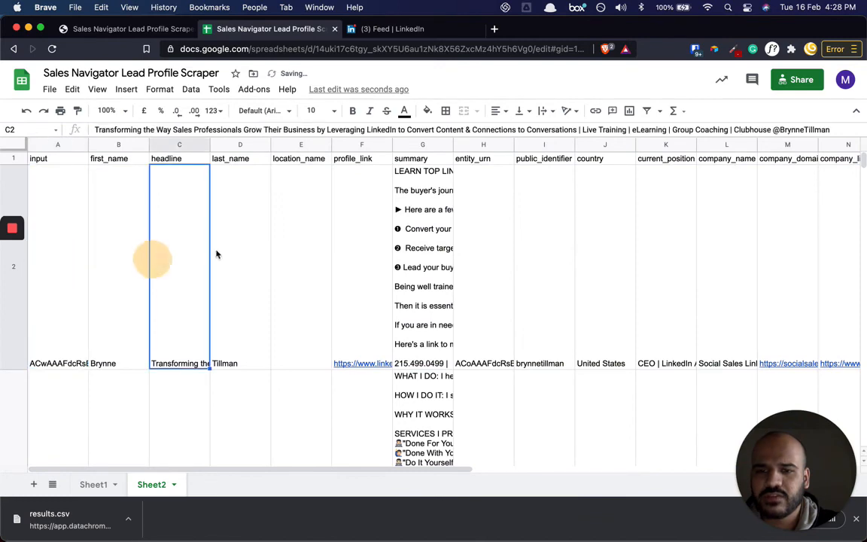
pyautogui.scroll(-2, 252, 241)
pyautogui.scroll(2, 226, 255)
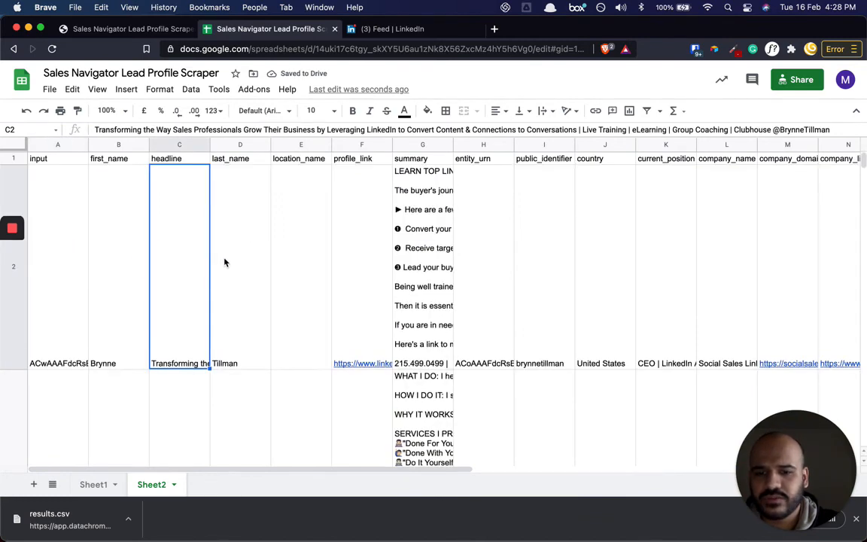
pyautogui.click(257, 240)
pyautogui.click(165, 235)
pyautogui.scroll(-5, 146, 243)
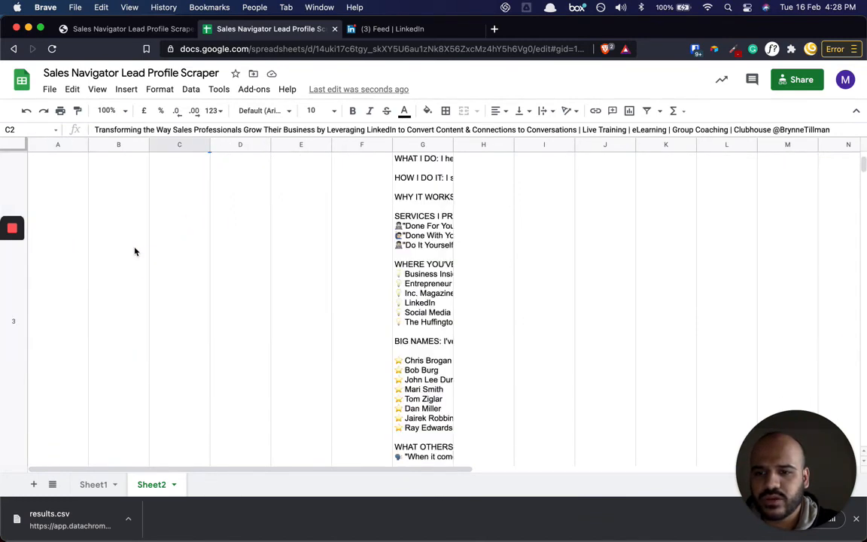
pyautogui.scroll(-10, 136, 252)
pyautogui.scroll(3, 143, 257)
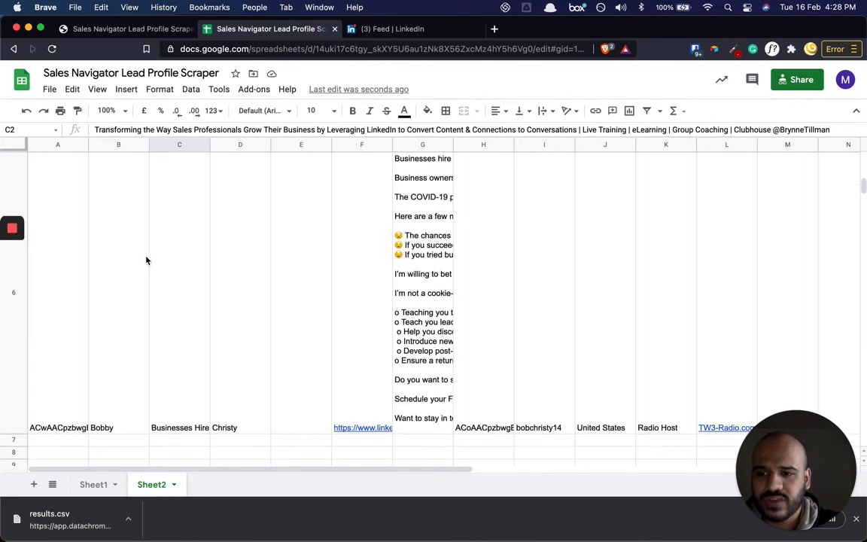
pyautogui.scroll(5, 215, 305)
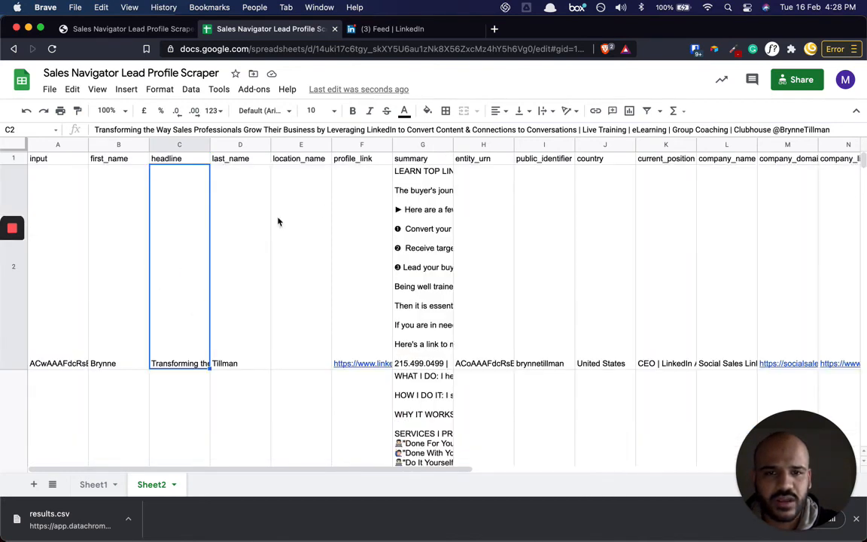
# - Widen the summary column G so that more of its text fits
pyautogui.click(410, 188)
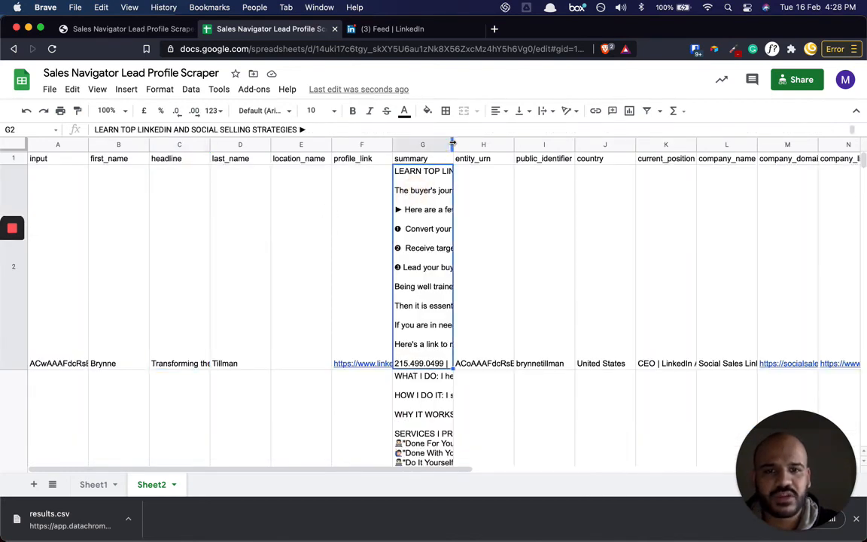
pyautogui.moveTo(453, 143); pyautogui.dragTo(573, 143)
pyautogui.click(620, 238)
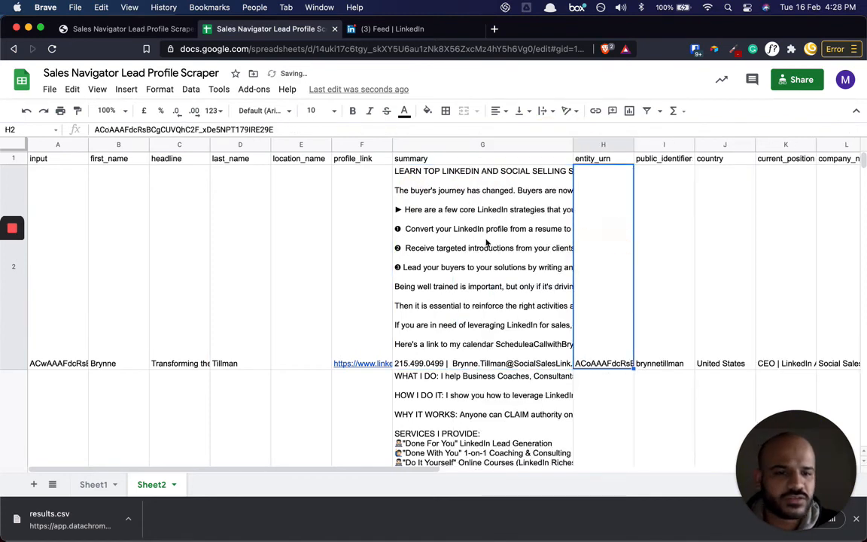
# - Delete the entire summary column G from Sheet2
pyautogui.click(463, 230)
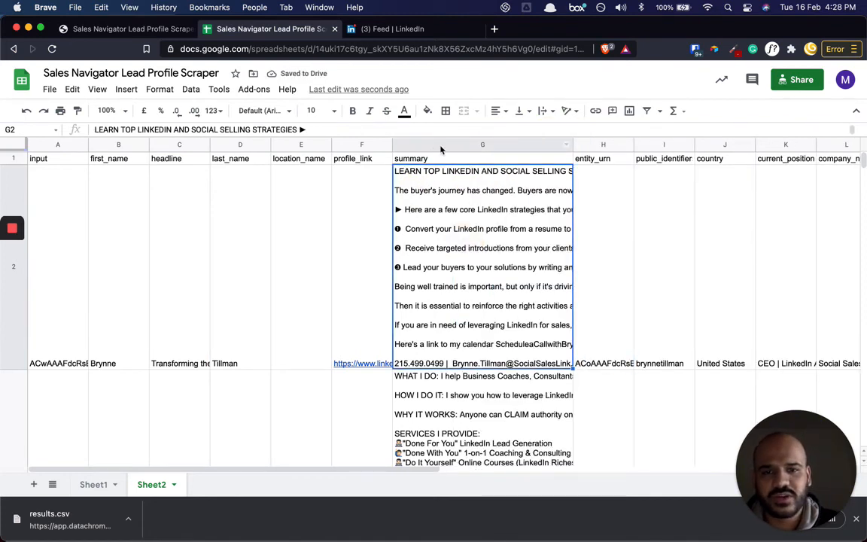
pyautogui.click(441, 147)
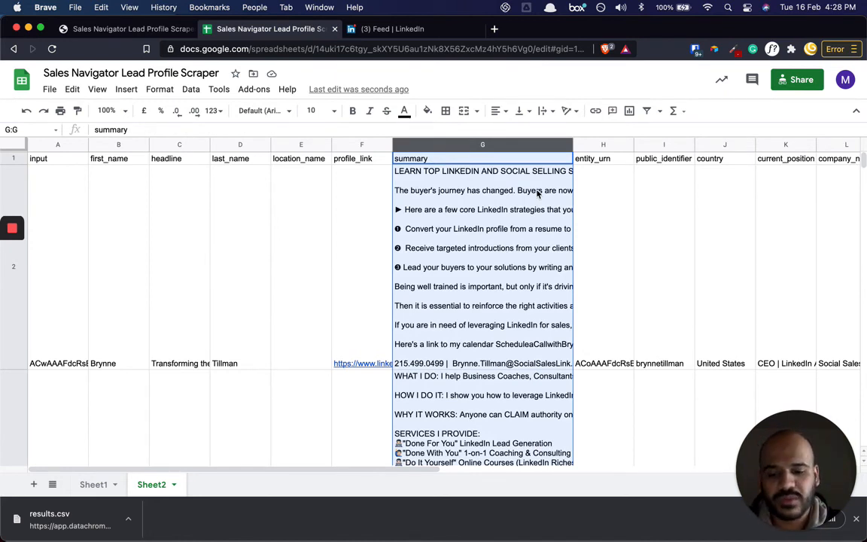
pyautogui.press('super+alt+minus')
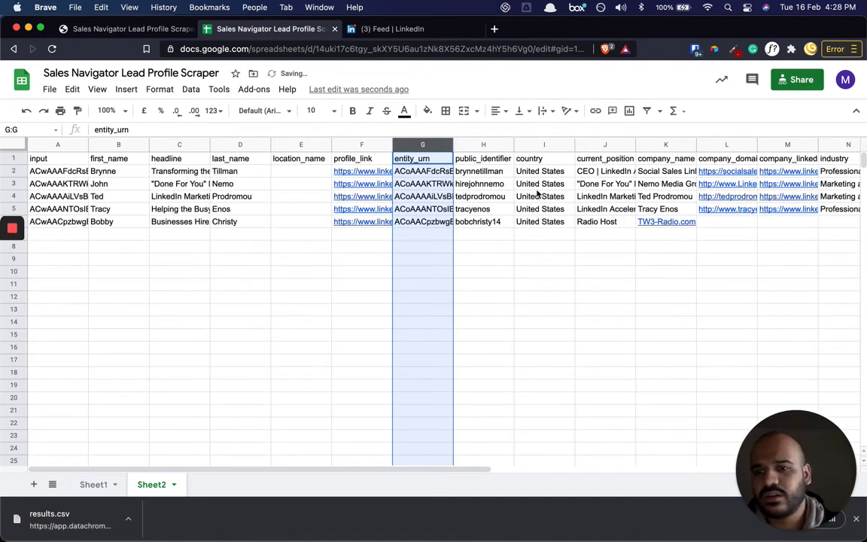
# - Review the first lead's name, headline and profile link in row 2, viewing the full LinkedIn URL
pyautogui.click(102, 196)
pyautogui.click(112, 171)
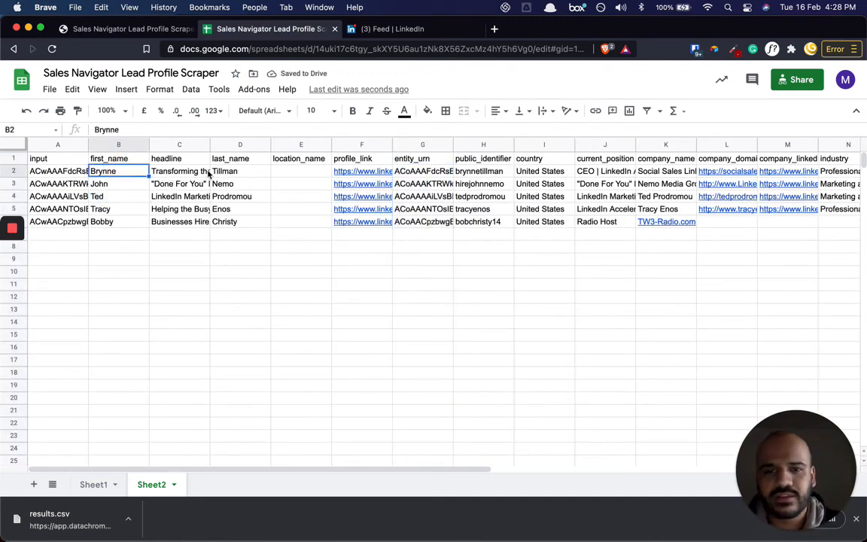
pyautogui.click(146, 184)
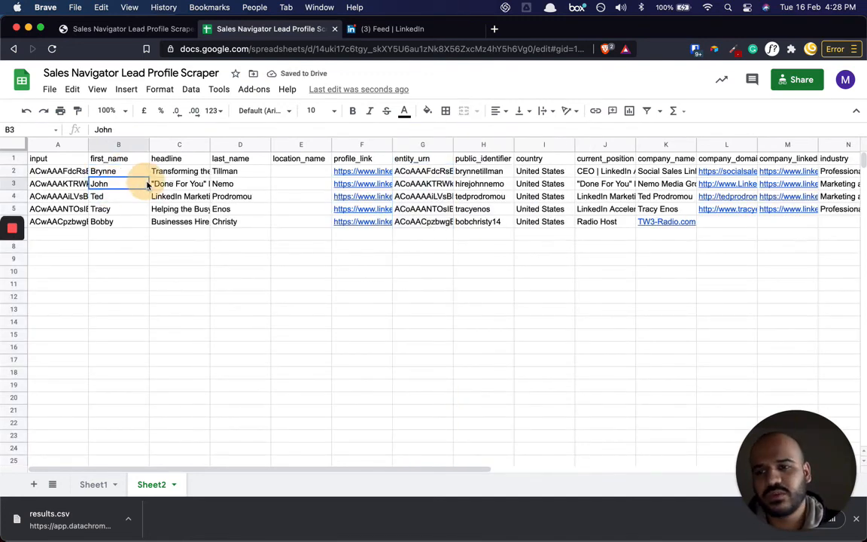
pyautogui.press('Up')
pyautogui.press('Right')
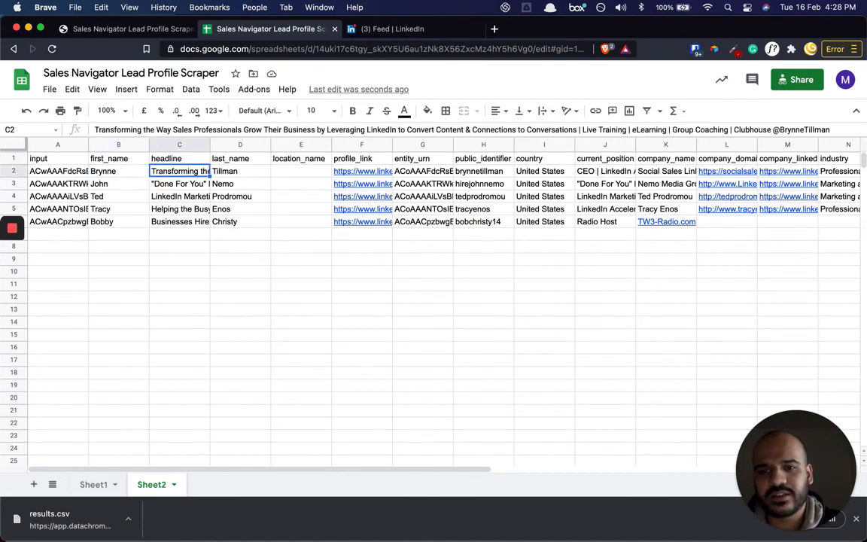
pyautogui.press('Right')
pyautogui.press('Right')
pyautogui.press('Right')
pyautogui.press('Right')
pyautogui.press('Left')
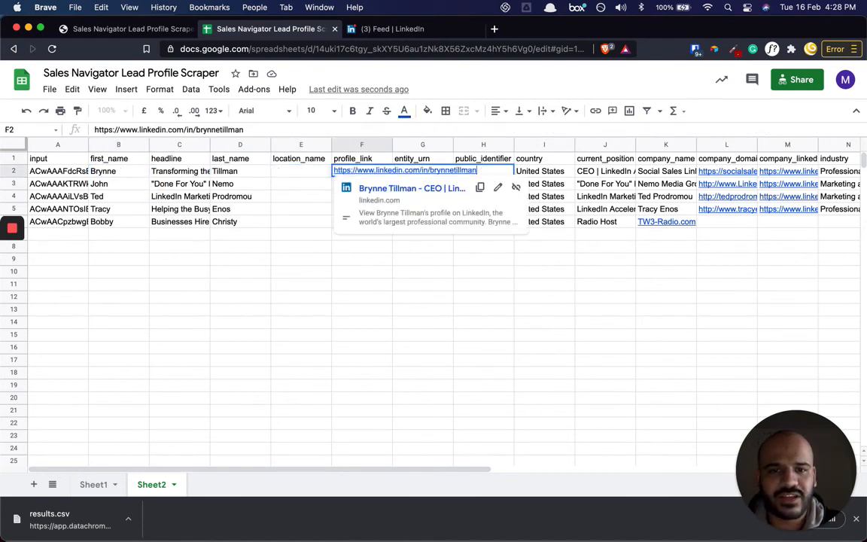
pyautogui.press('Return')
pyautogui.press('Up')
pyautogui.press('Left')
pyautogui.press('Right')
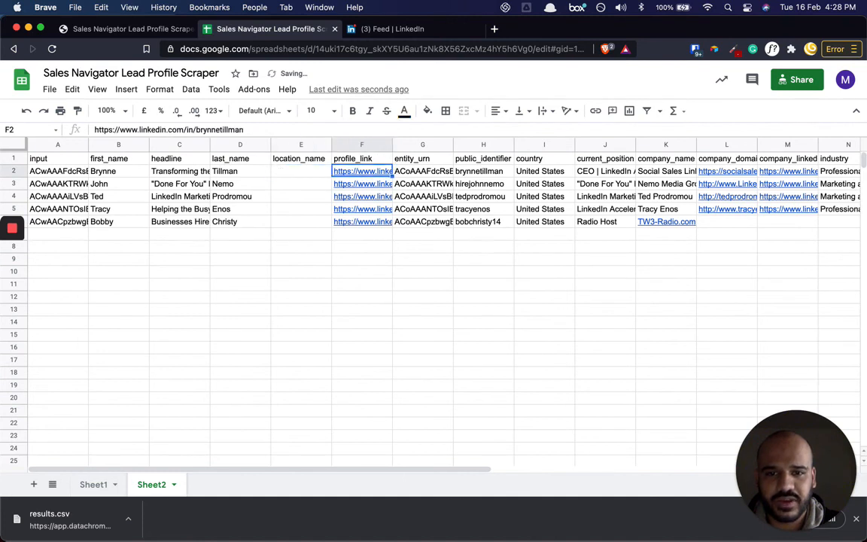
# - Review the country, current_position and company_name values scraped for the first leads
pyautogui.press('Right')
pyautogui.press('Right')
pyautogui.press('Right')
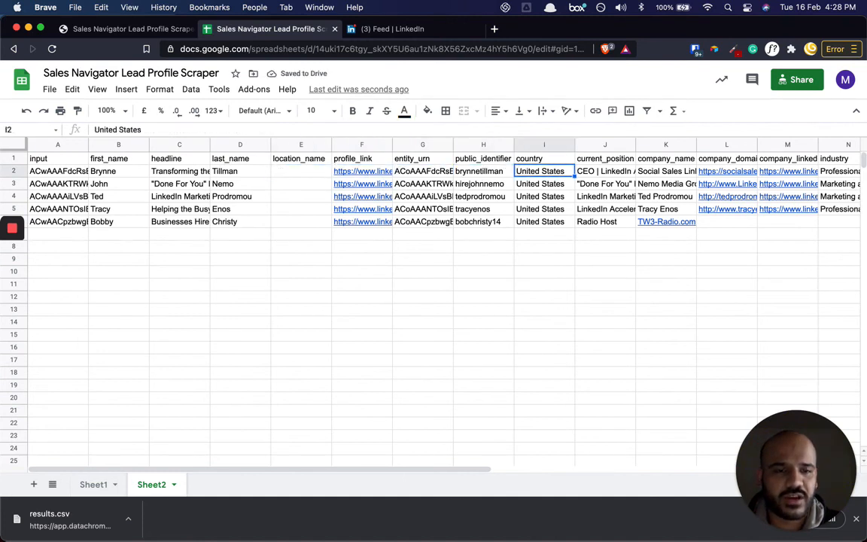
pyautogui.press('Right')
pyautogui.press('Return')
pyautogui.press('Return')
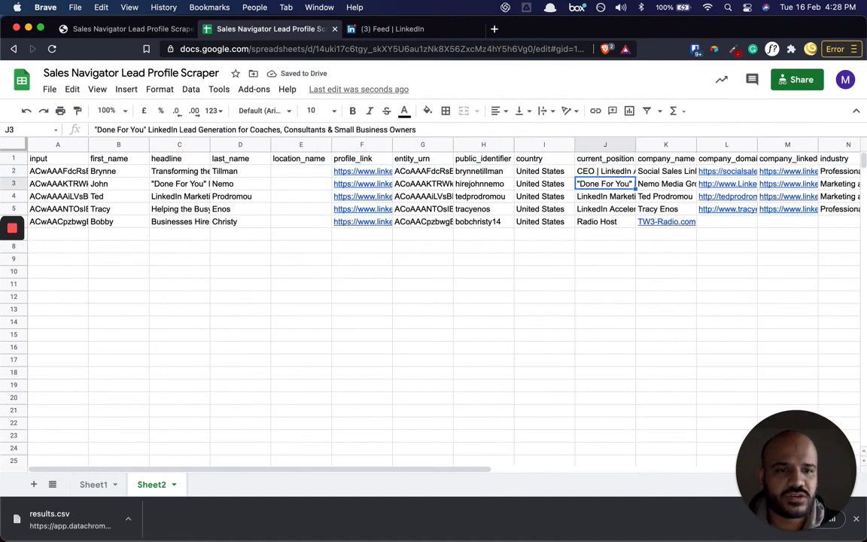
pyautogui.press('Up')
pyautogui.press('Right')
pyautogui.press('Return')
pyautogui.press('Return')
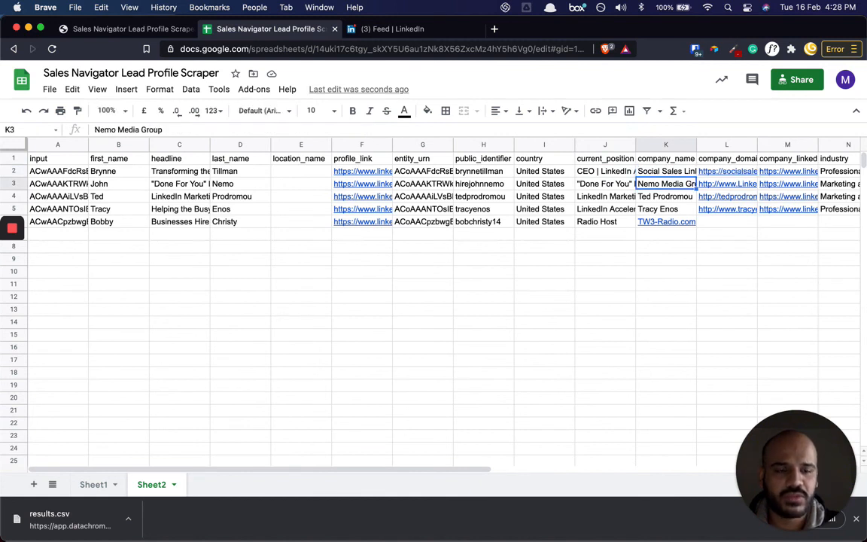
# - Check the full company domain and company LinkedIn links in row 2
pyautogui.press('Up')
pyautogui.press('Right')
pyautogui.press('Right')
pyautogui.press('Left')
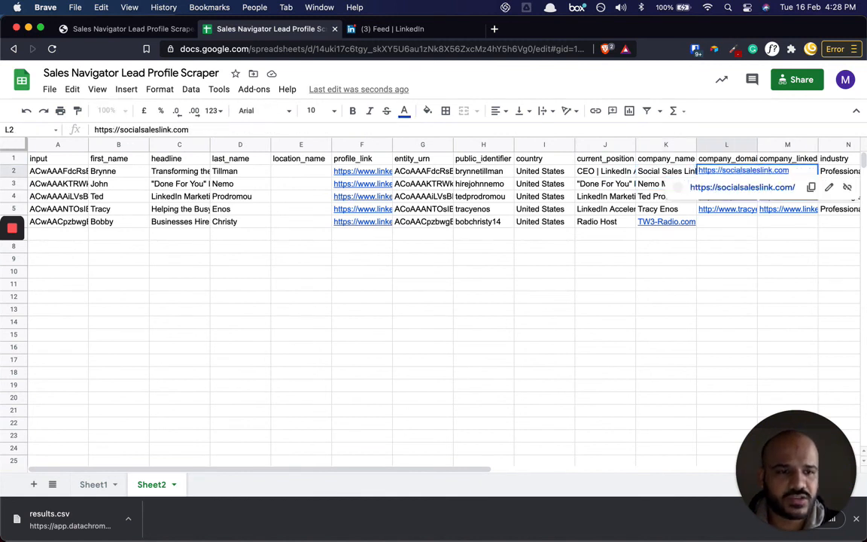
pyautogui.press('Return')
pyautogui.press('Up')
pyautogui.press('Right')
pyautogui.press('Return')
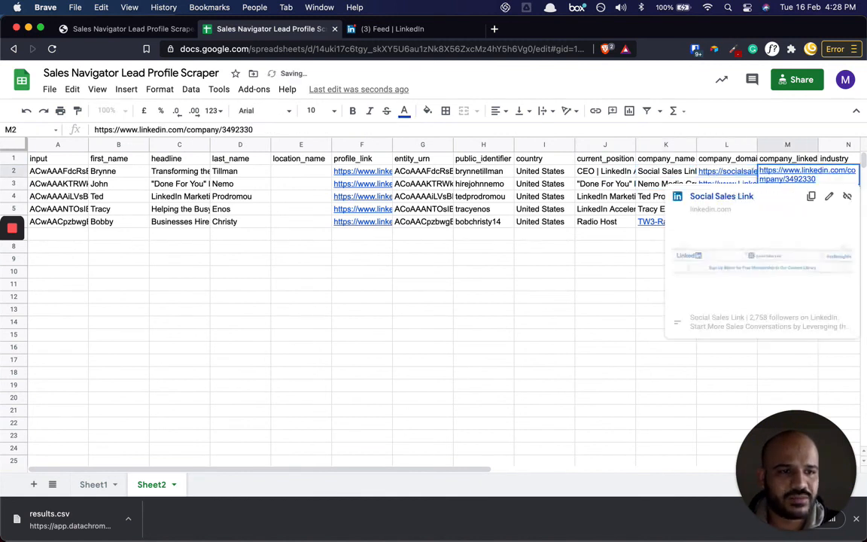
pyautogui.press('Escape')
# - Review the first lead's industry, phone and emails_summary cells in row 2
pyautogui.press('Right')
pyautogui.press('Right')
pyautogui.press('Left')
pyautogui.press('Right')
pyautogui.press('Right')
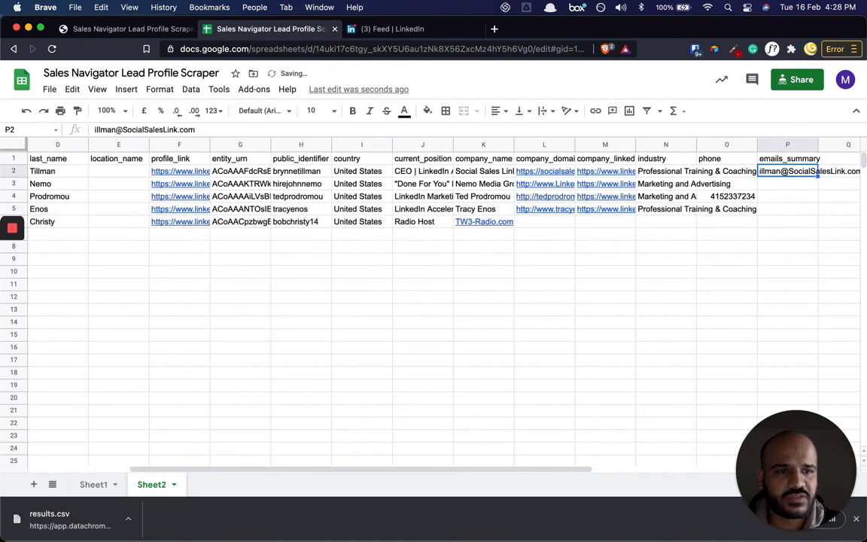
pyautogui.press('Right')
pyautogui.press('Left')
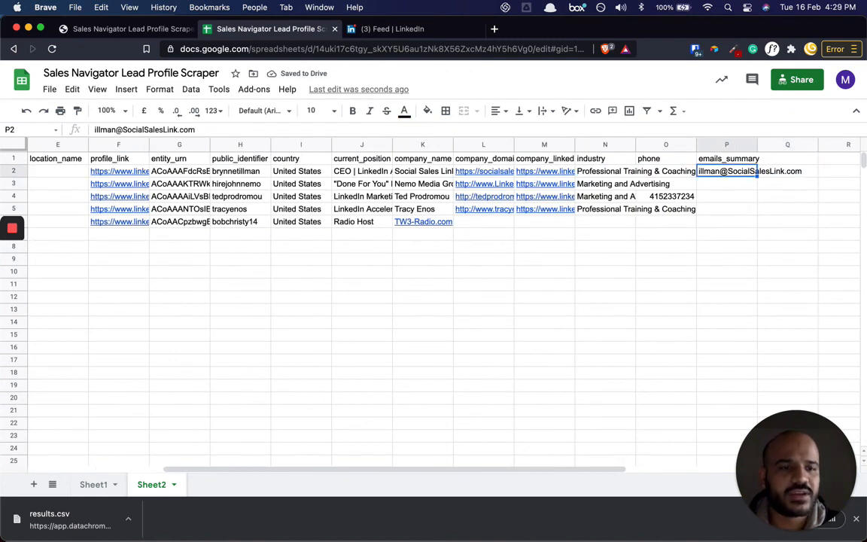
# - View the first lead's complete emails_summary entry in row 2 and check the emails_summary cells of the leads below it
pyautogui.click(750, 171)
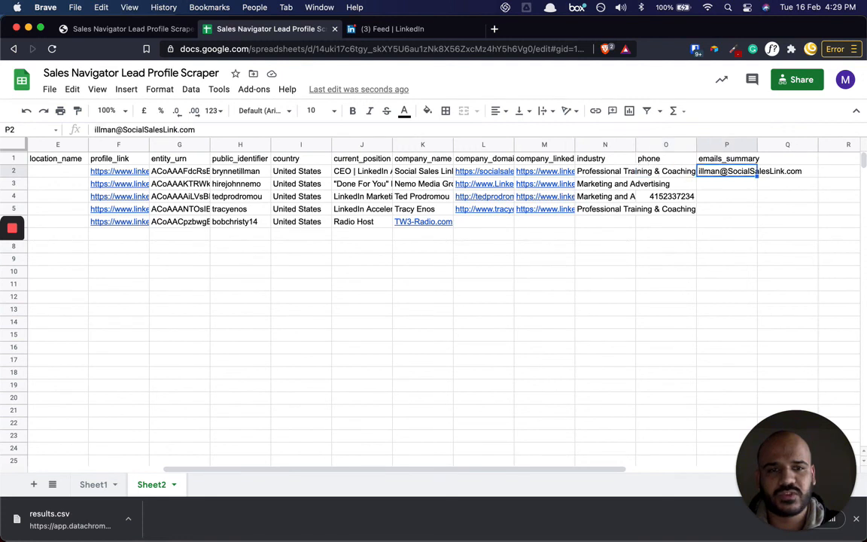
pyautogui.press('Return')
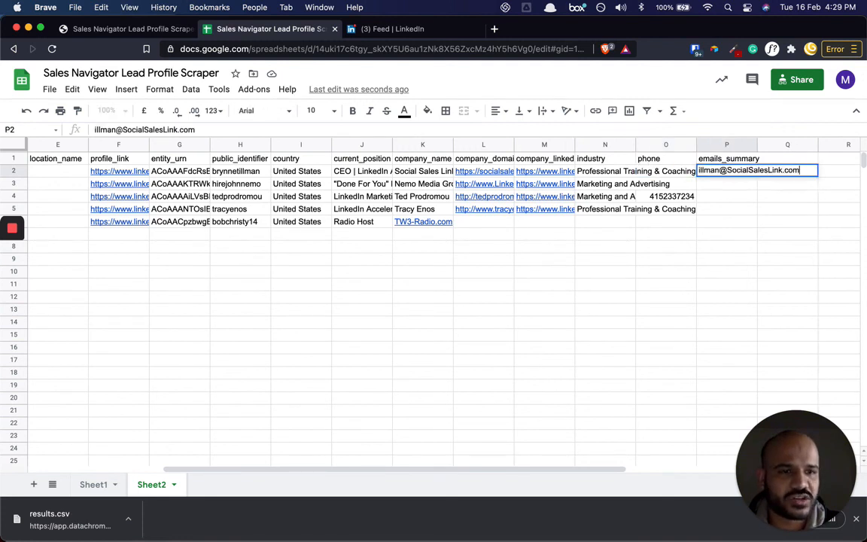
pyautogui.press('Return')
pyautogui.press('Up')
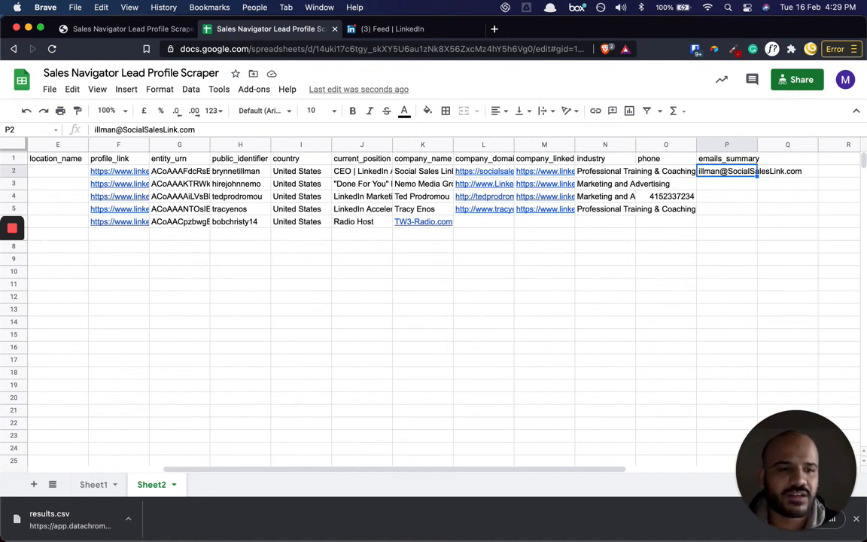
pyautogui.hotkey('shift', 'Down')
pyautogui.hotkey('shift', 'Down')
pyautogui.hotkey('shift', 'Down')
pyautogui.press('Up')
pyautogui.press('Down')
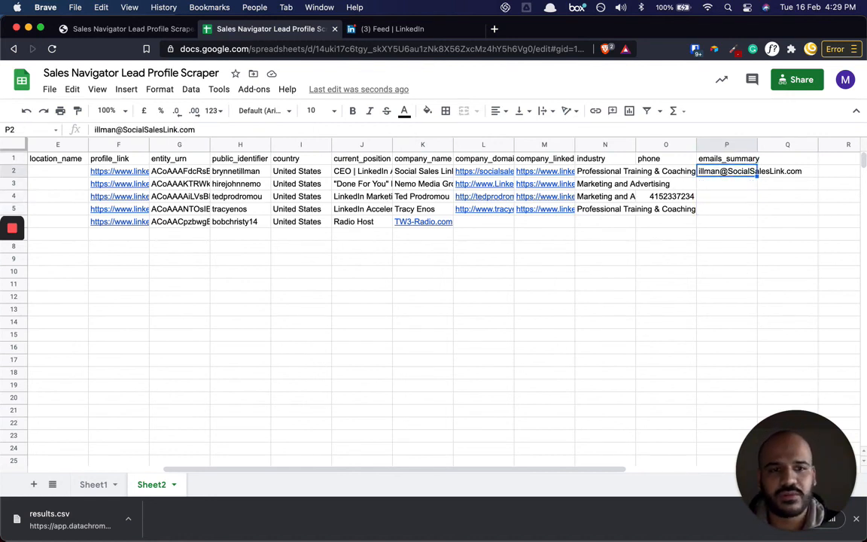
# - Look back across the first lead's fields in row 2, from emails_summary to the start of the row
pyautogui.press('Left')
pyautogui.press('Left')
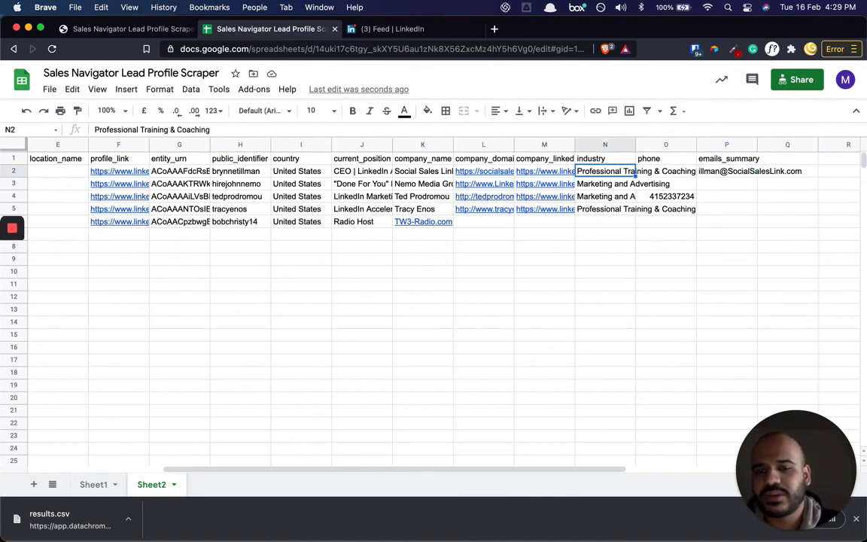
pyautogui.press('Left')
pyautogui.press('Left')
pyautogui.press('Left')
pyautogui.press('Left')
pyautogui.press('Left')
pyautogui.press('Left')
pyautogui.press('Left')
pyautogui.press('Left')
pyautogui.press('Left')
pyautogui.press('Left')
pyautogui.press('Left')
pyautogui.press('Left')
pyautogui.press('Left')
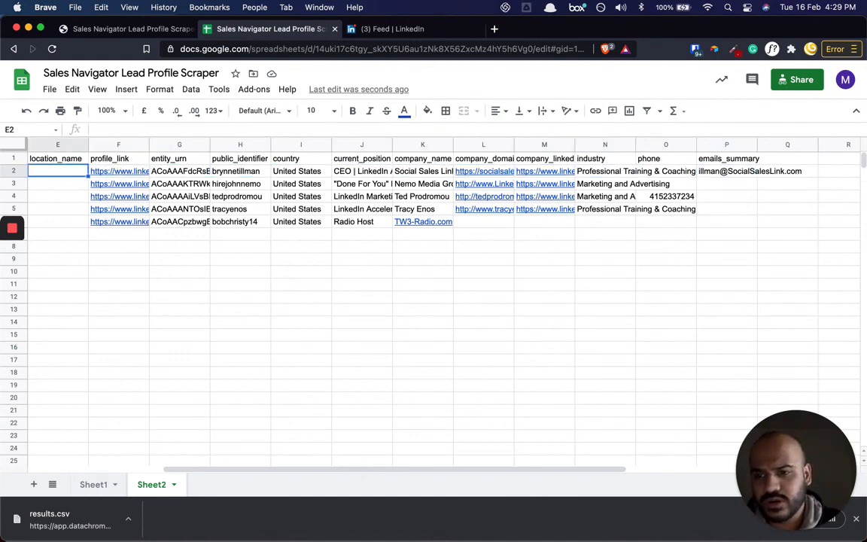